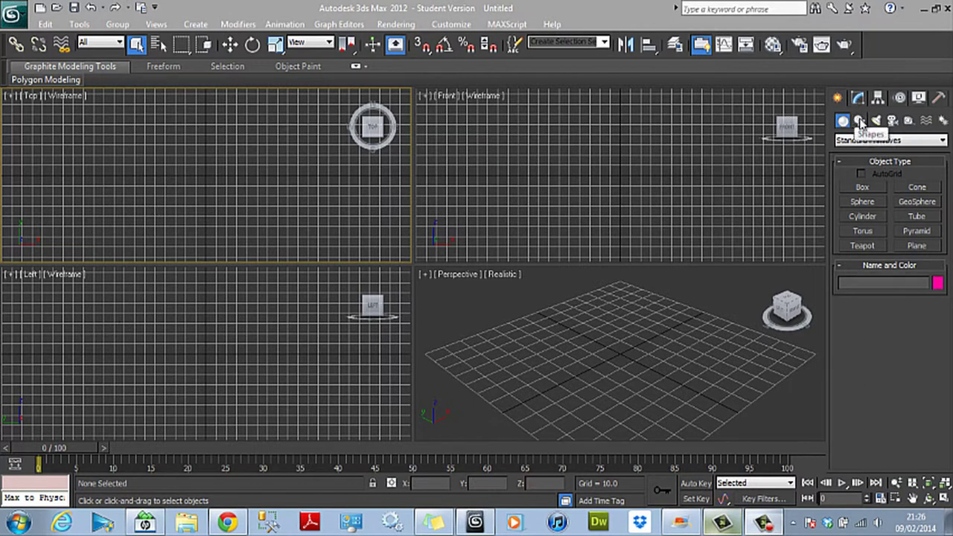
Draw a rectangle spline about 105 long and 185 wide around the origin in the Top viewport.
click(859, 121)
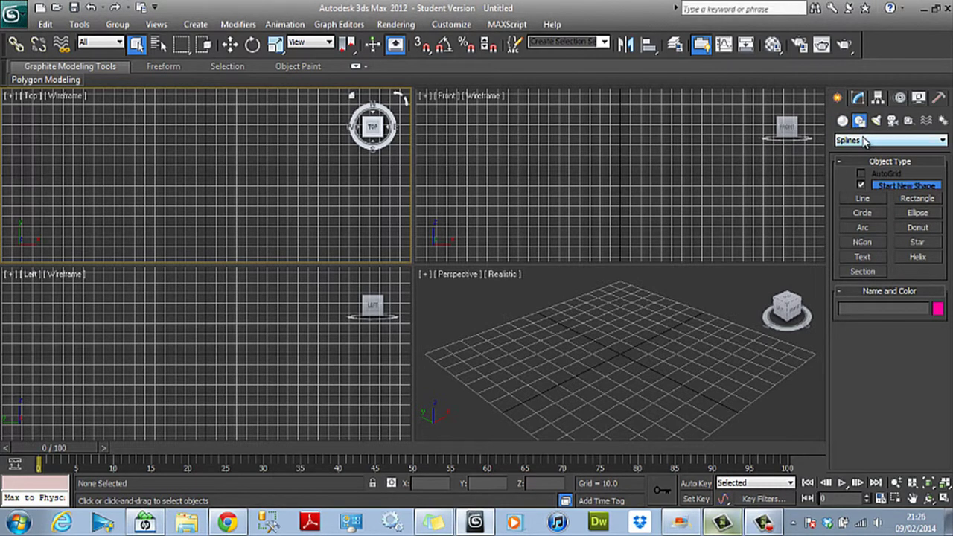
click(864, 141)
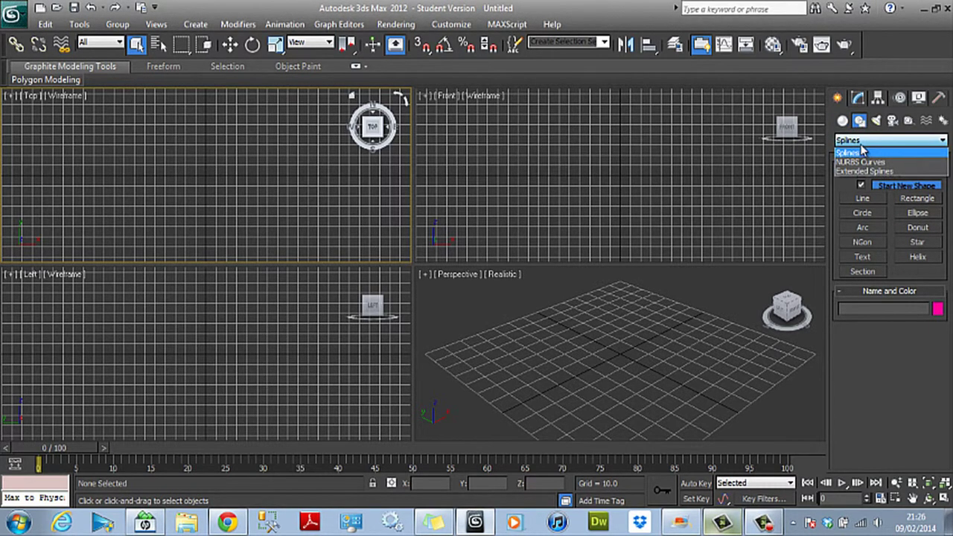
click(862, 152)
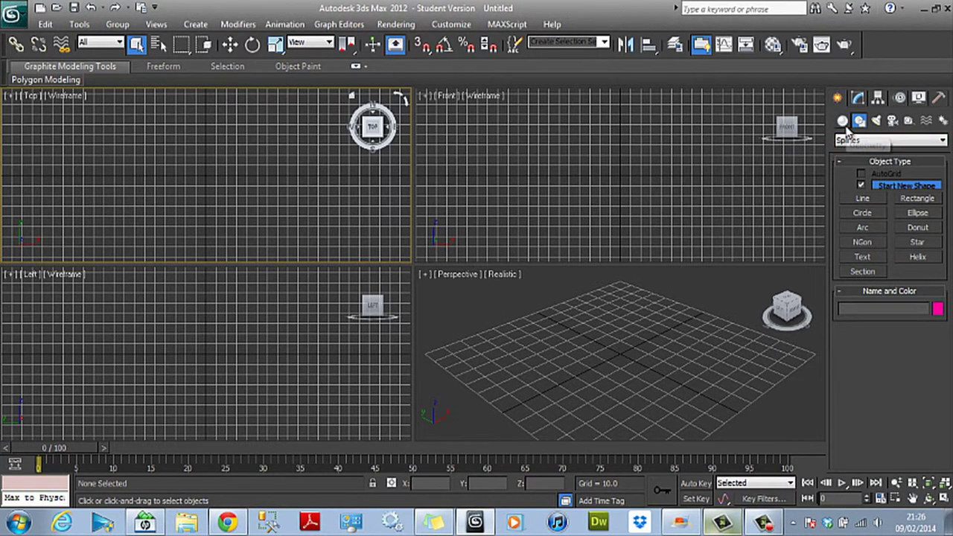
click(910, 199)
drag(111, 129, 300, 236)
right_click(335, 224)
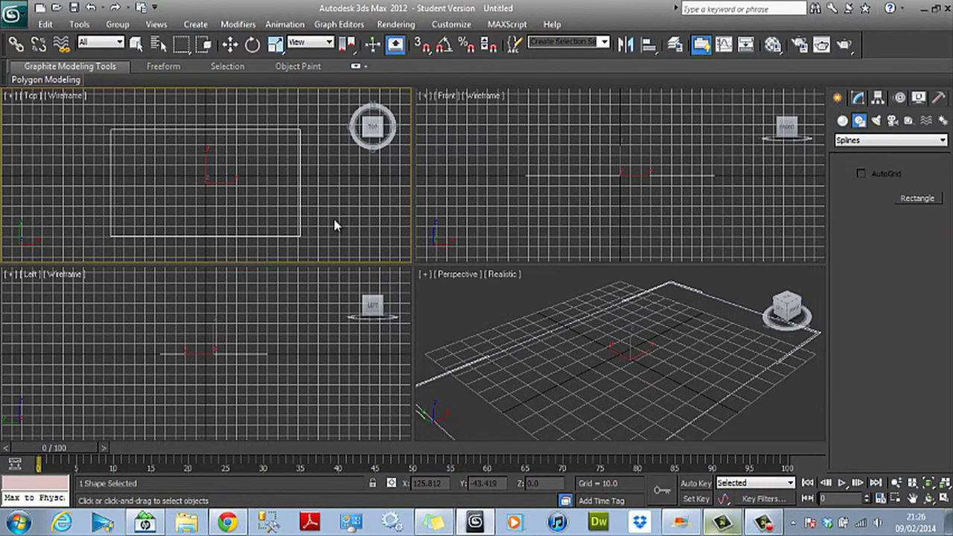
Move the rectangle to X 0 and Y 0 so it is centred on the origin.
key(w)
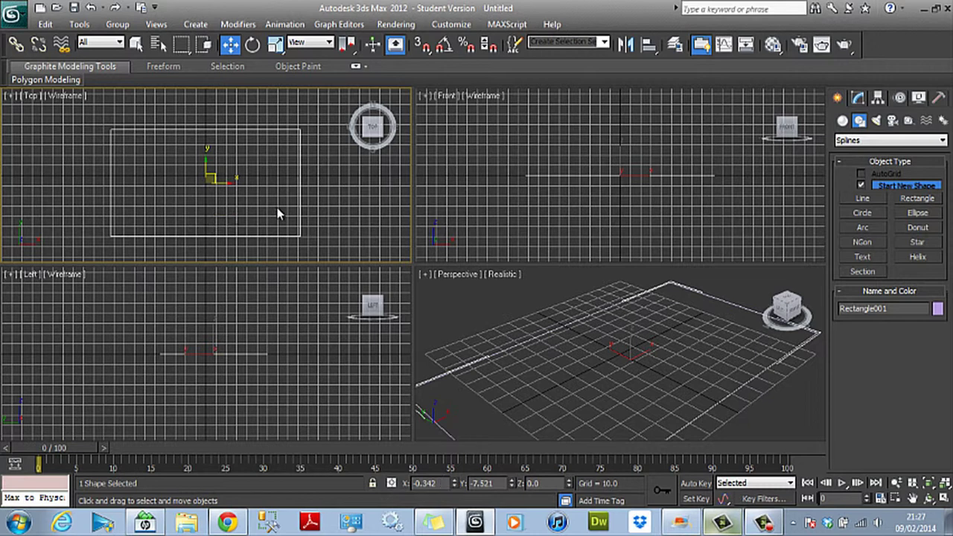
mouse_move(474, 521)
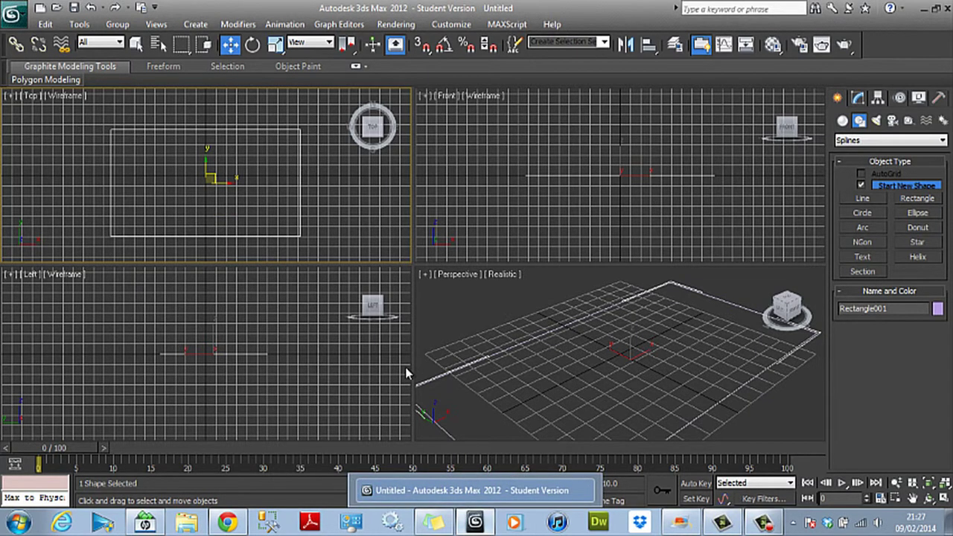
drag(440, 483, 346, 482)
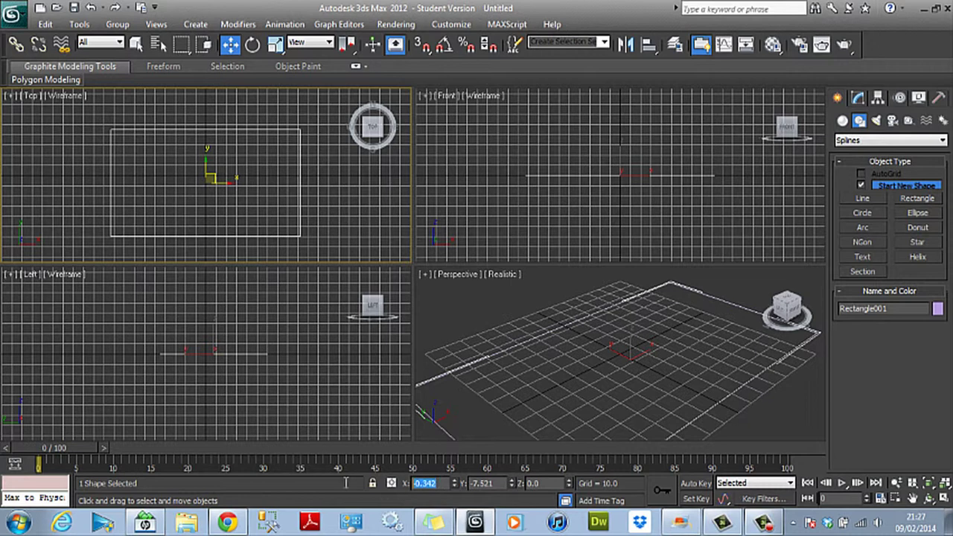
text(0)
key(Tab)
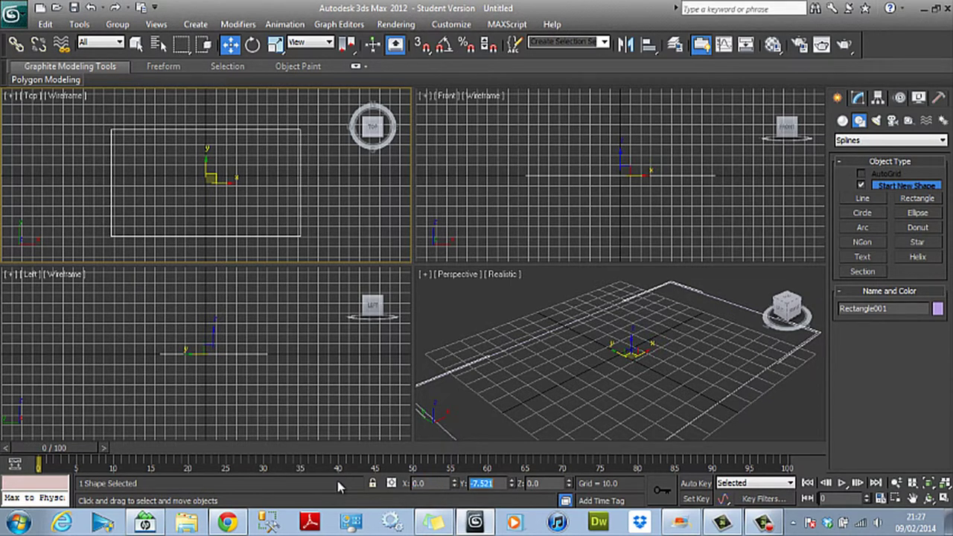
text(0)
key(Tab)
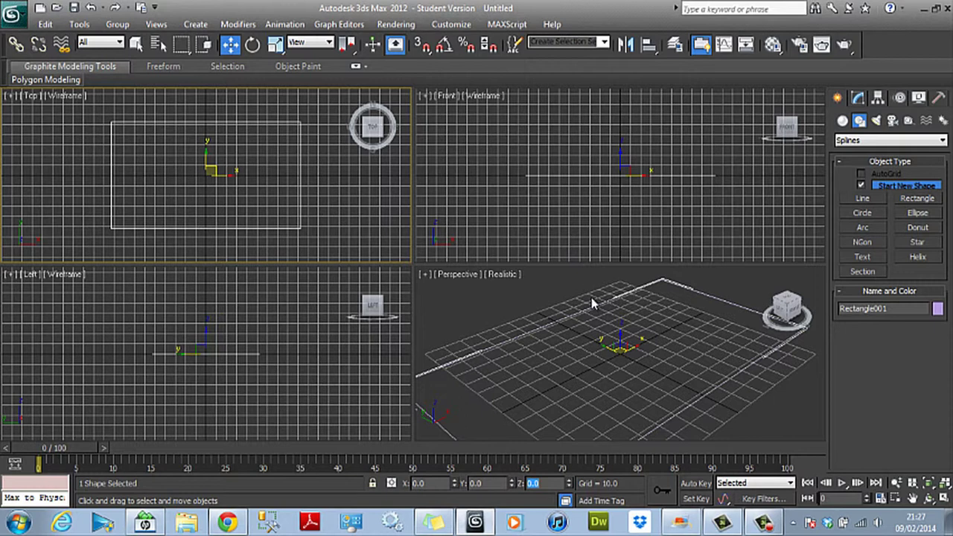
Set the rectangle's length to 49.2, width to 81.4 and corner radius to 1.06.
click(860, 101)
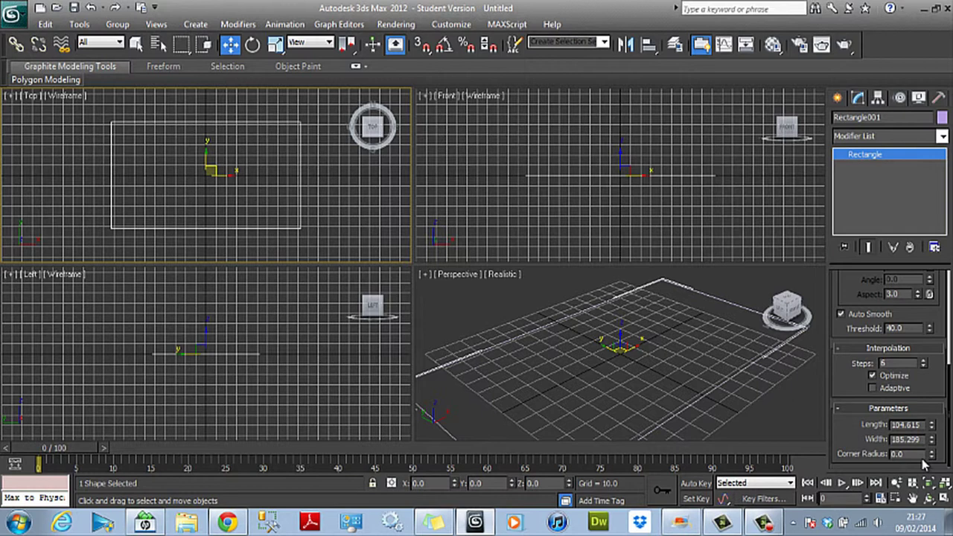
double_click(915, 424)
text(50)
key(Return)
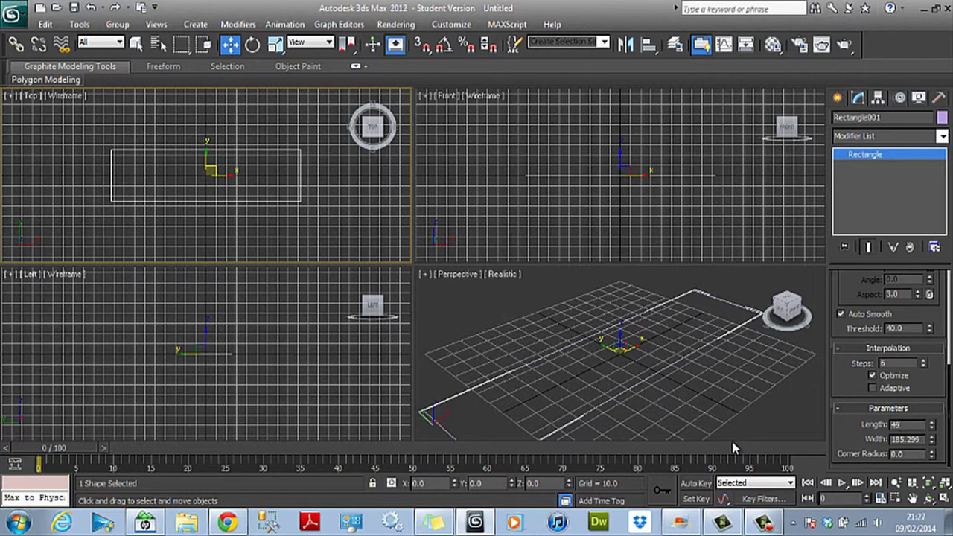
text(49.2)
key(Tab)
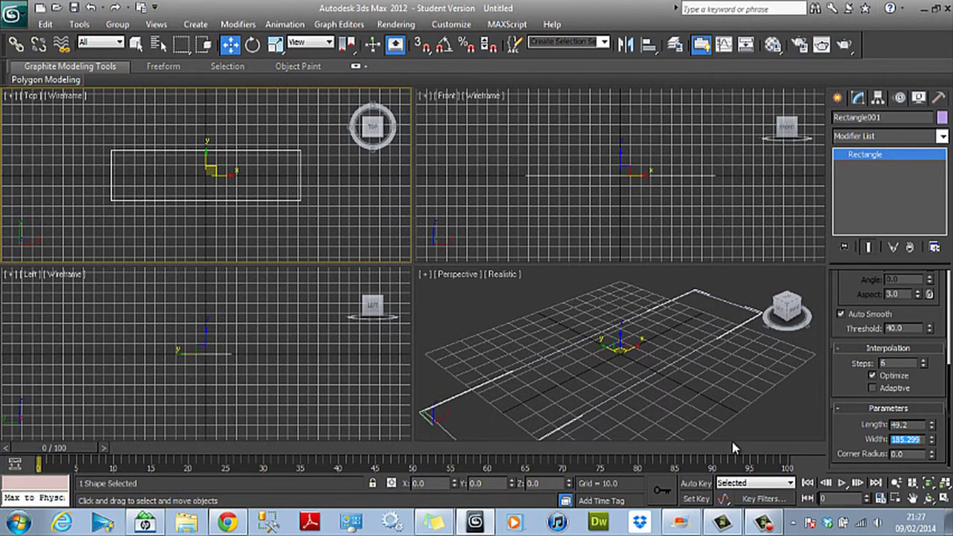
text(81.4)
key(Tab)
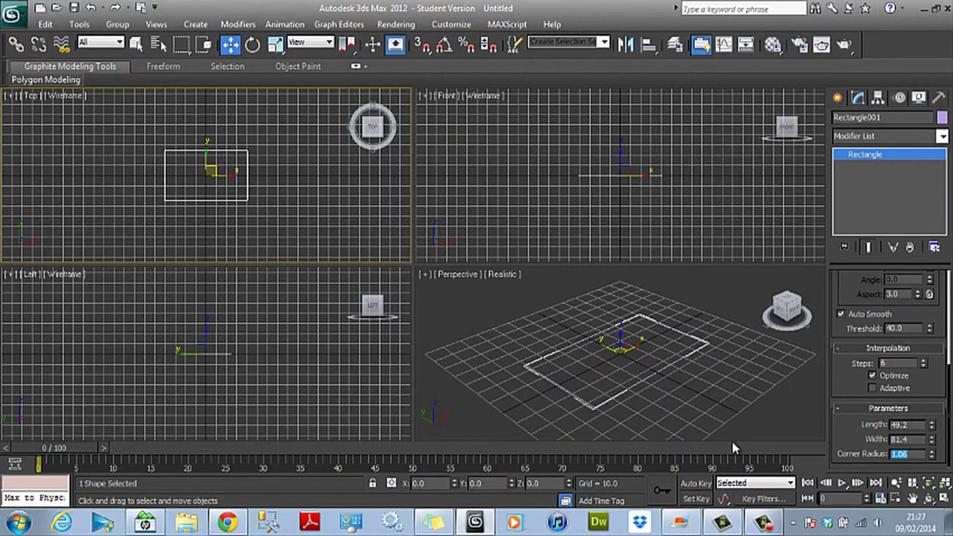
Maximize the Perspective viewport and display it as Shaded with Edged Faces, keeping the rectangle selected.
right_click(314, 252)
key(z)
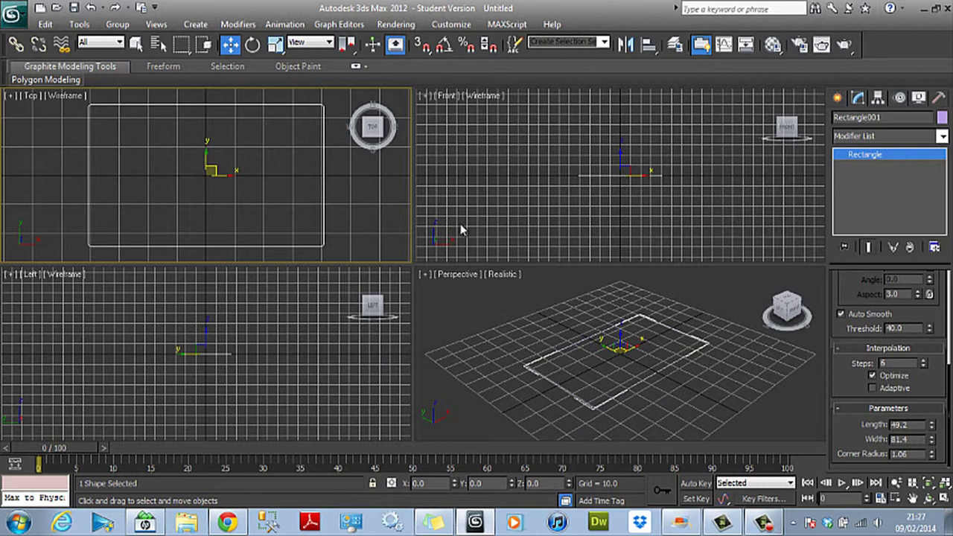
click(750, 376)
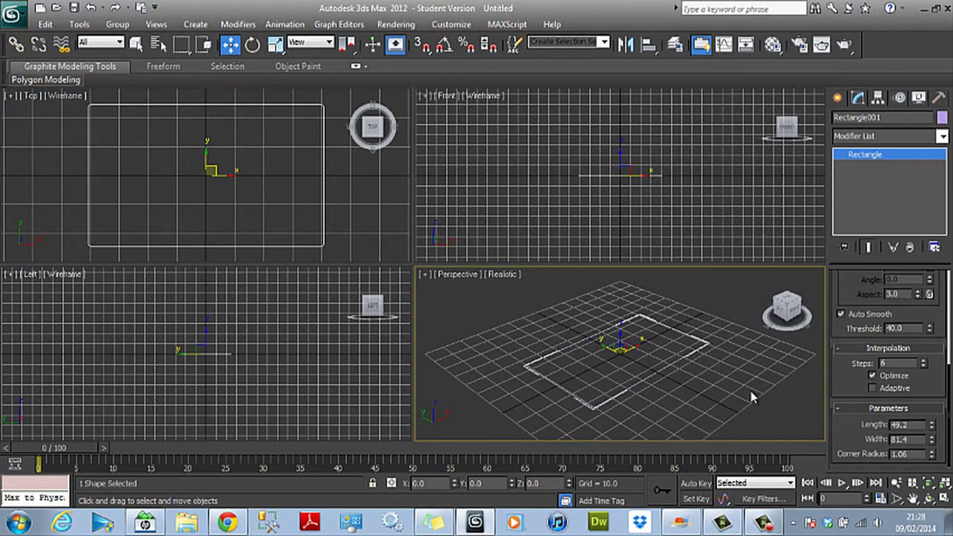
click(942, 498)
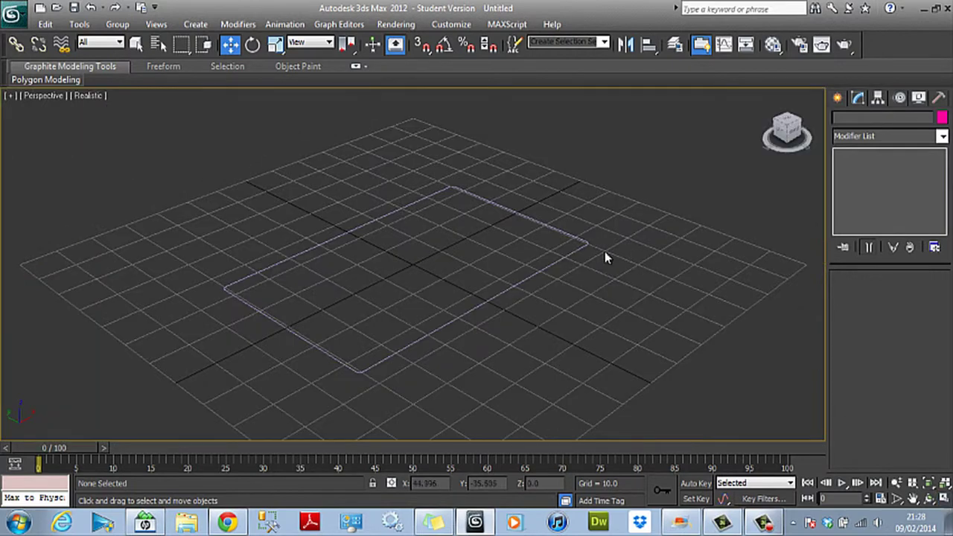
click(539, 270)
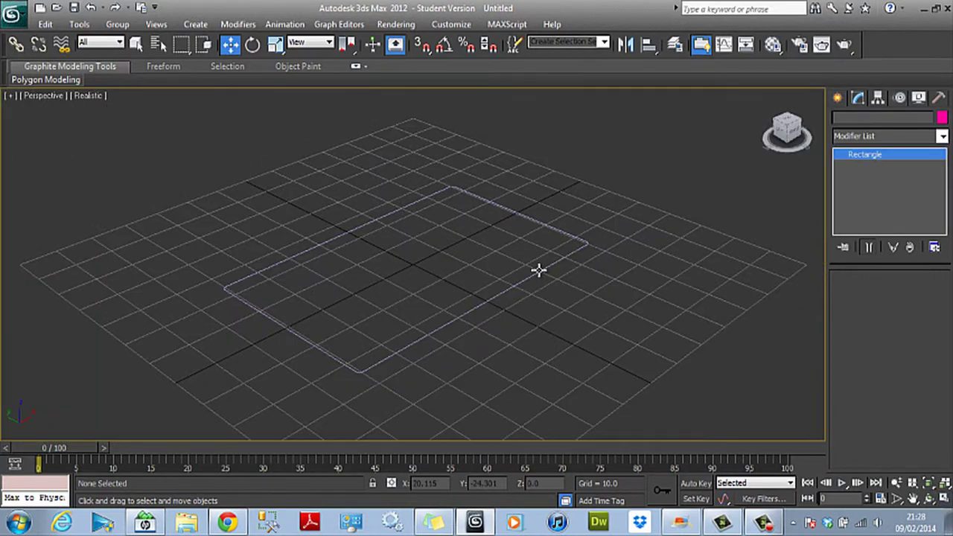
click(88, 96)
click(123, 128)
click(87, 95)
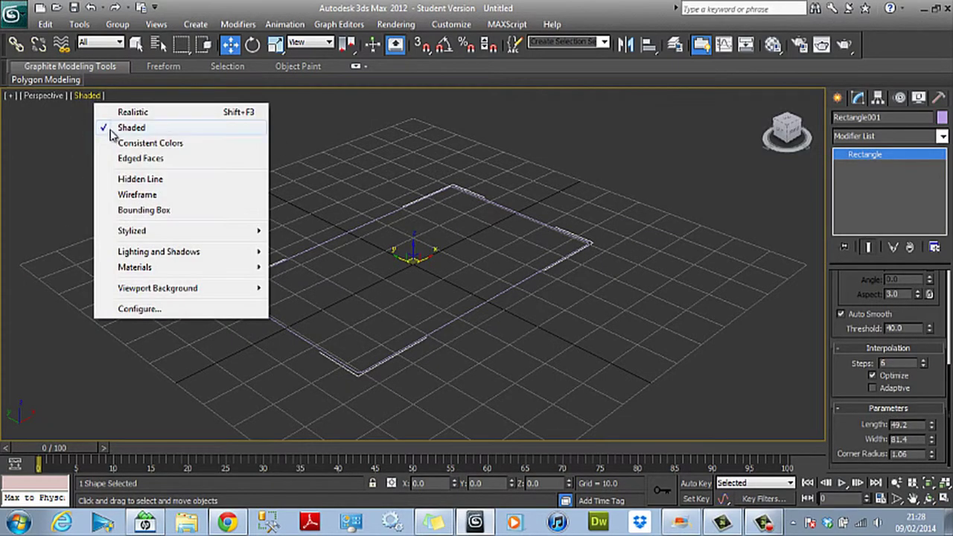
click(125, 158)
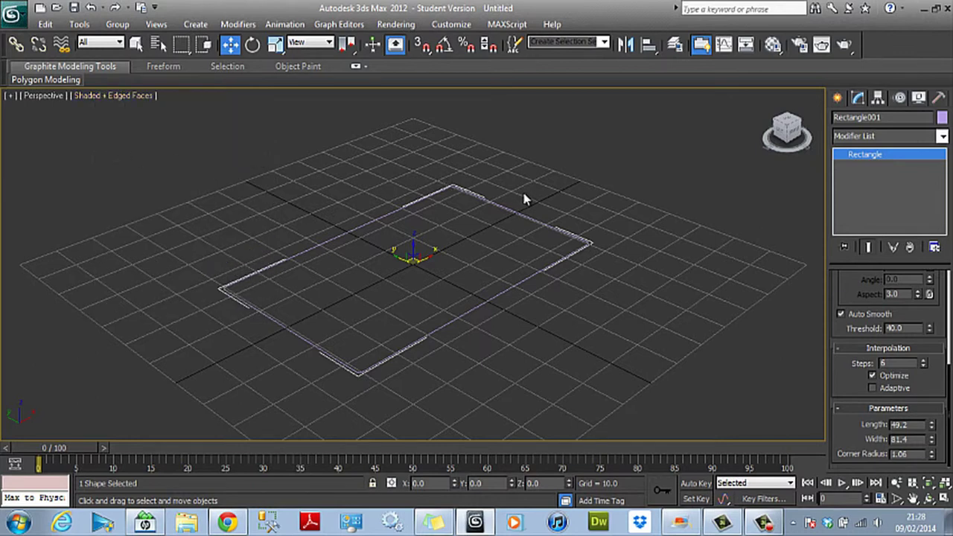
Add an Extrude modifier to the rectangle.
click(941, 138)
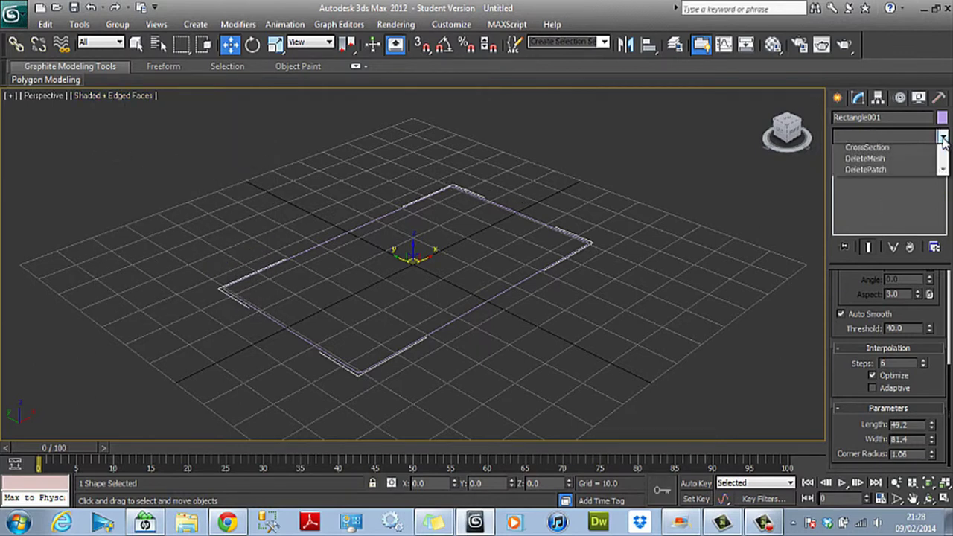
key(e)
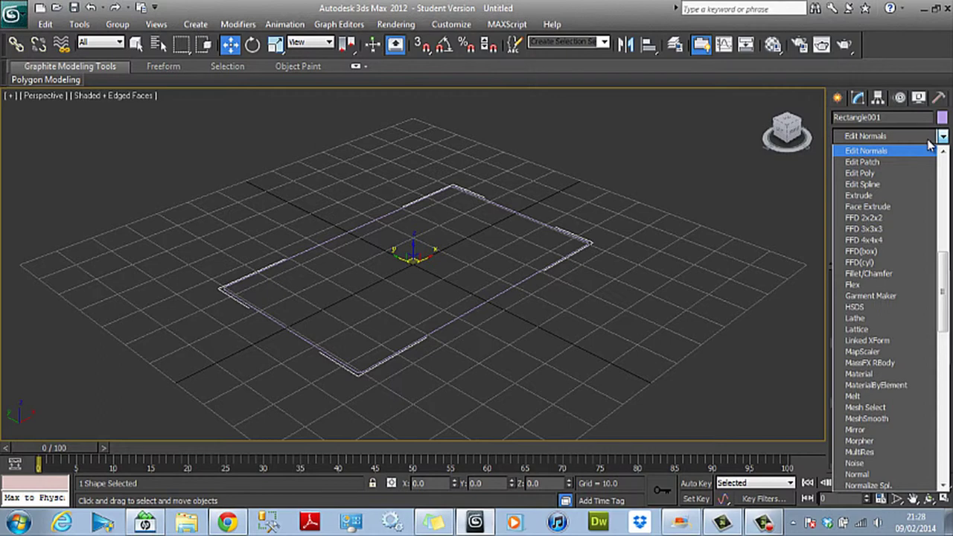
key(e)
key(e)
key(e)
key(e)
key(e)
key(Up)
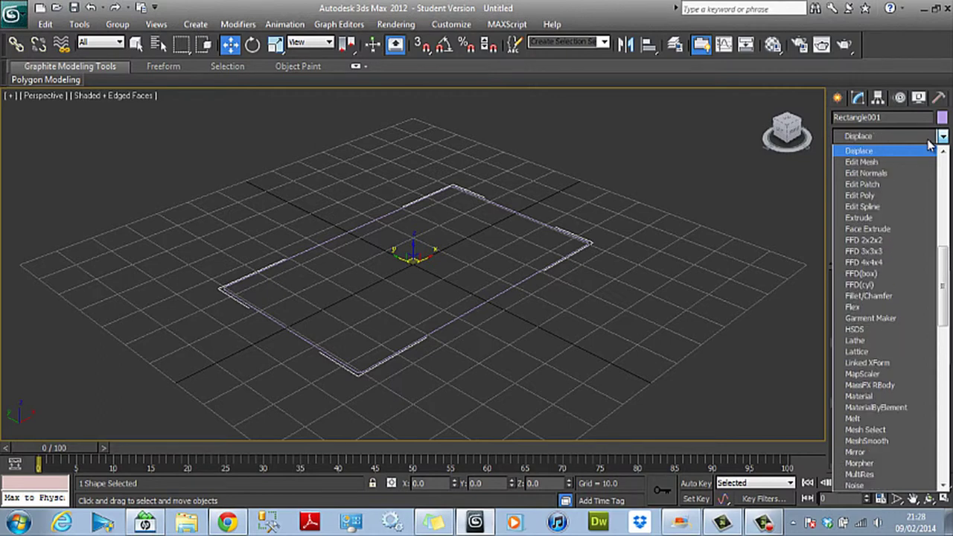
key(Up)
key(e)
key(e)
key(e)
key(e)
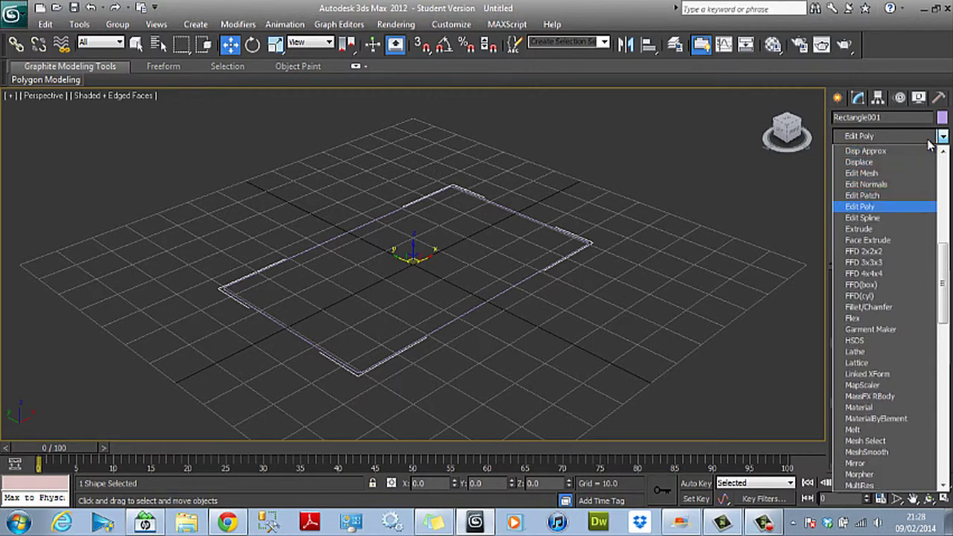
key(e)
key(e)
key(Return)
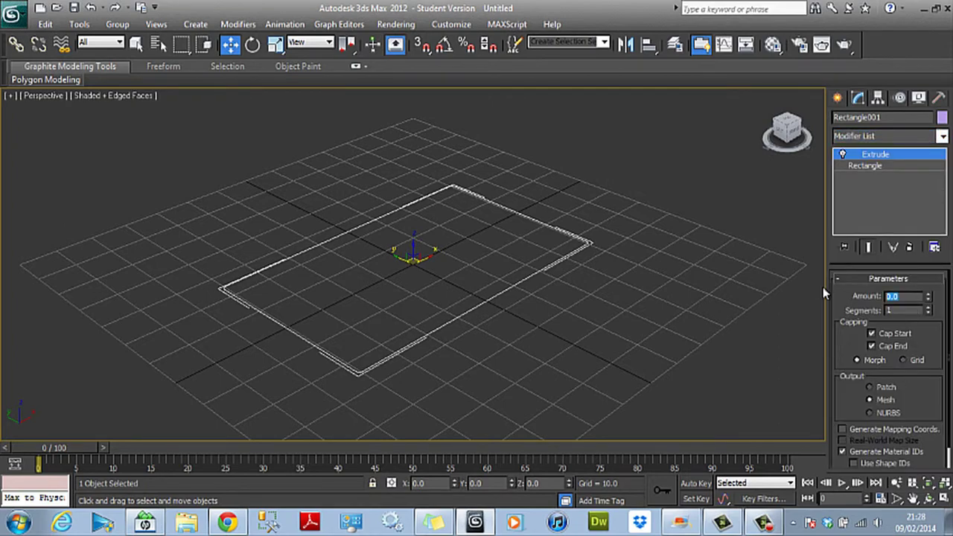
Try an extrusion amount of 1 on the rectangle, inspect its thickness, and reduce the amount to 0.8.
text(1)
key(Return)
drag(785, 131, 580, 316)
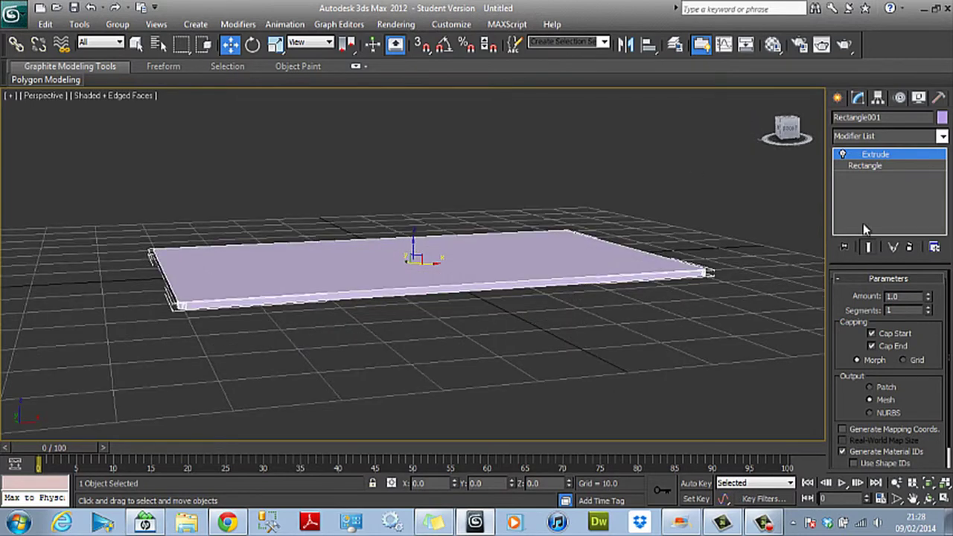
drag(900, 296, 859, 294)
text(0.8)
key(Return)
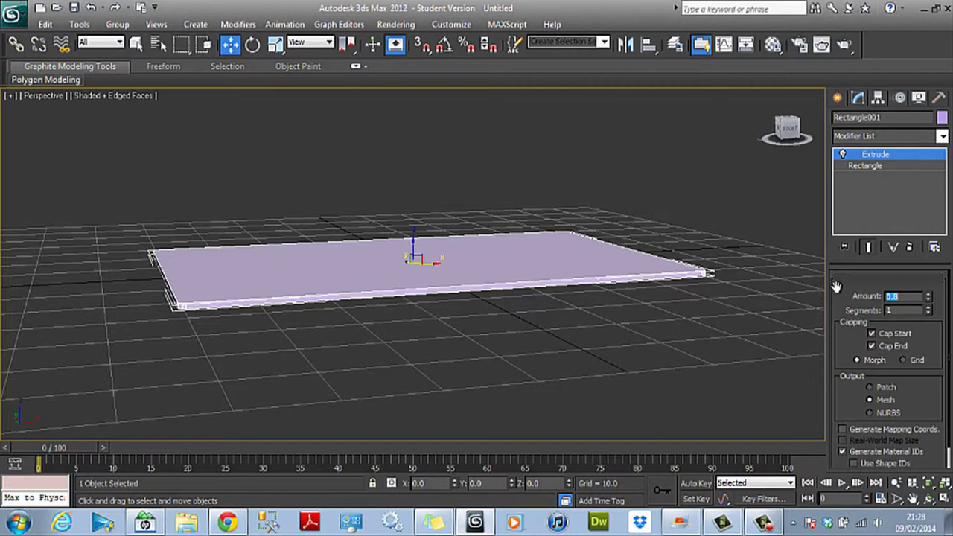
Change the extruded rectangle's object color to a dark brown-orange from the 3ds Max palette.
click(944, 119)
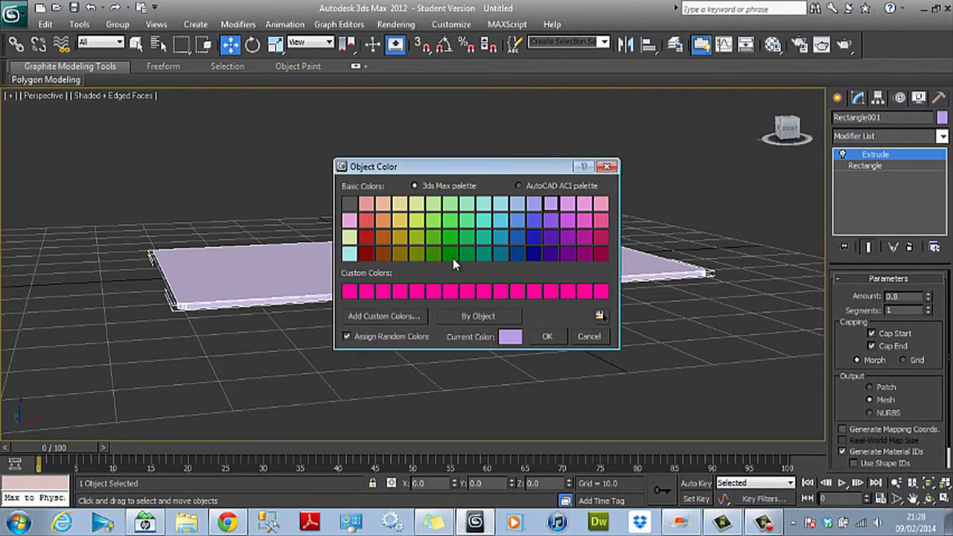
click(387, 256)
click(546, 339)
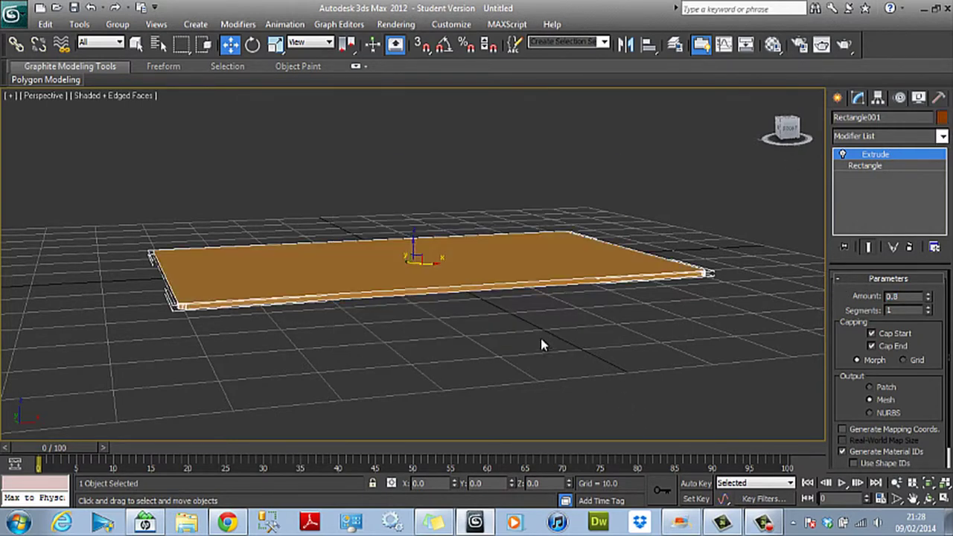
Hide the grid in the Perspective viewport to get a clear view of the slab's underside.
drag(793, 153, 782, 119)
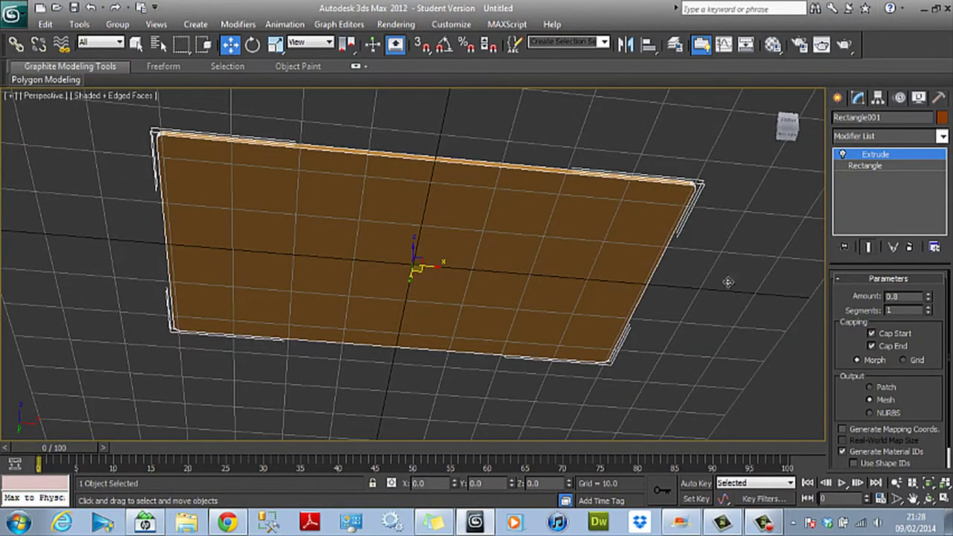
click(801, 306)
key(g)
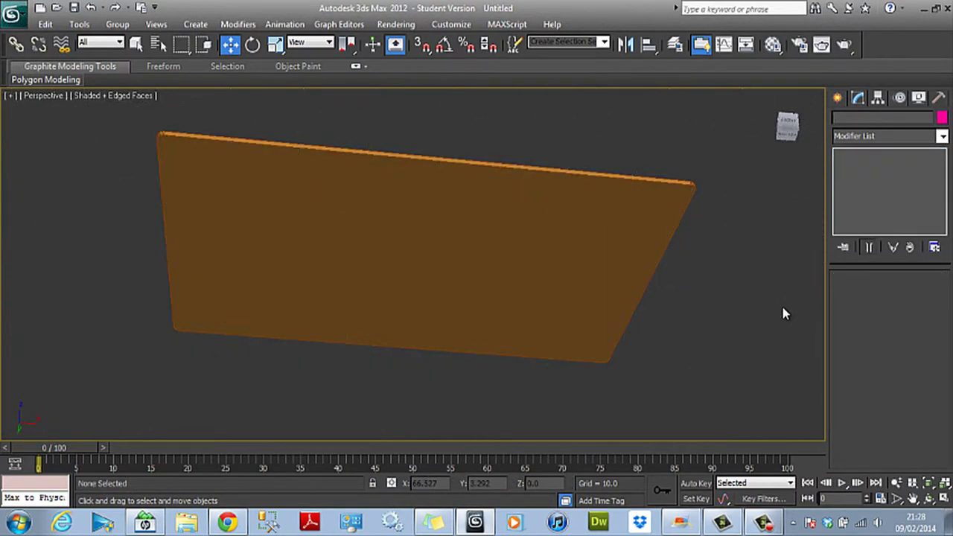
mouse_move(792, 122)
mouse_down()
mouse_move(815, 157)
mouse_move(804, 142)
mouse_move(743, 130)
mouse_move(786, 135)
mouse_move(783, 128)
mouse_up()
Convert the extruded slab to an Editable Poly.
click(485, 238)
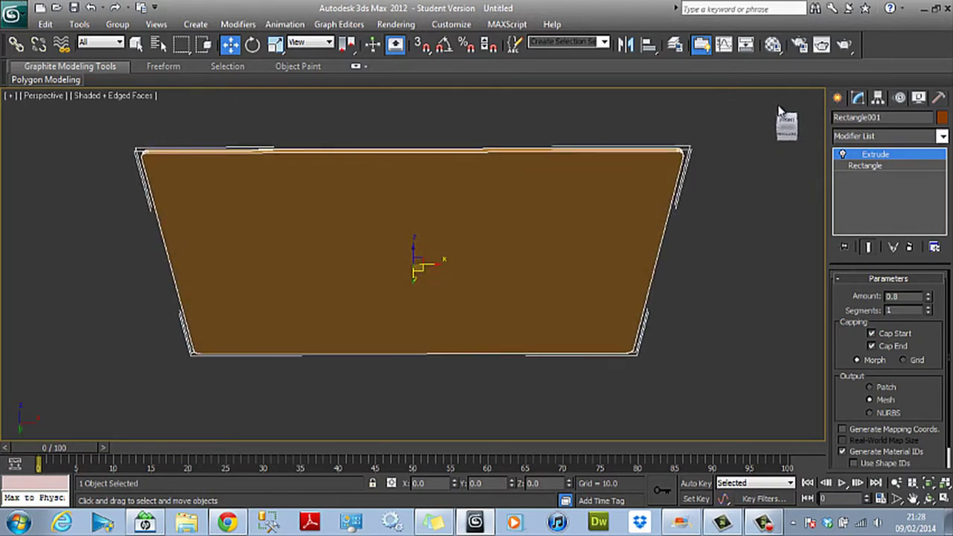
click(942, 138)
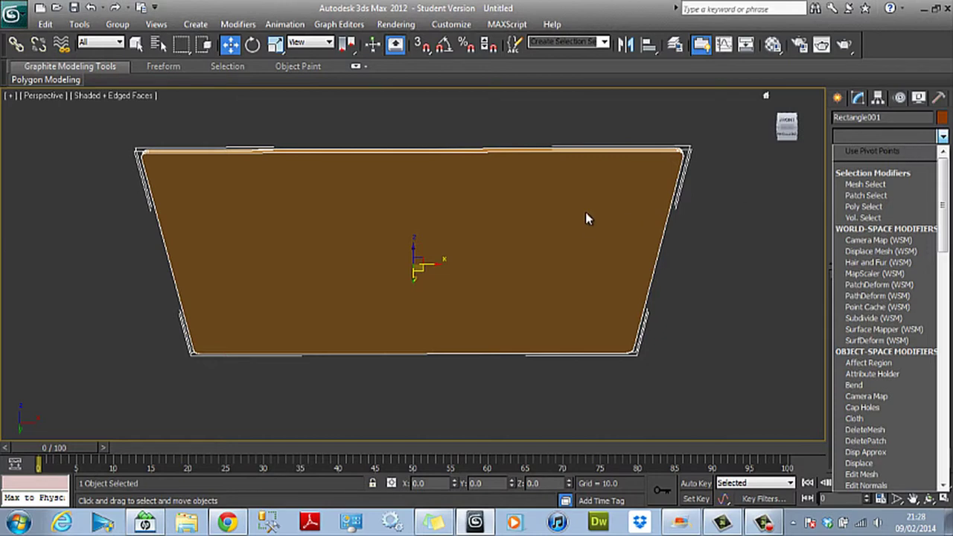
click(616, 224)
right_click(616, 217)
mouse_move(659, 344)
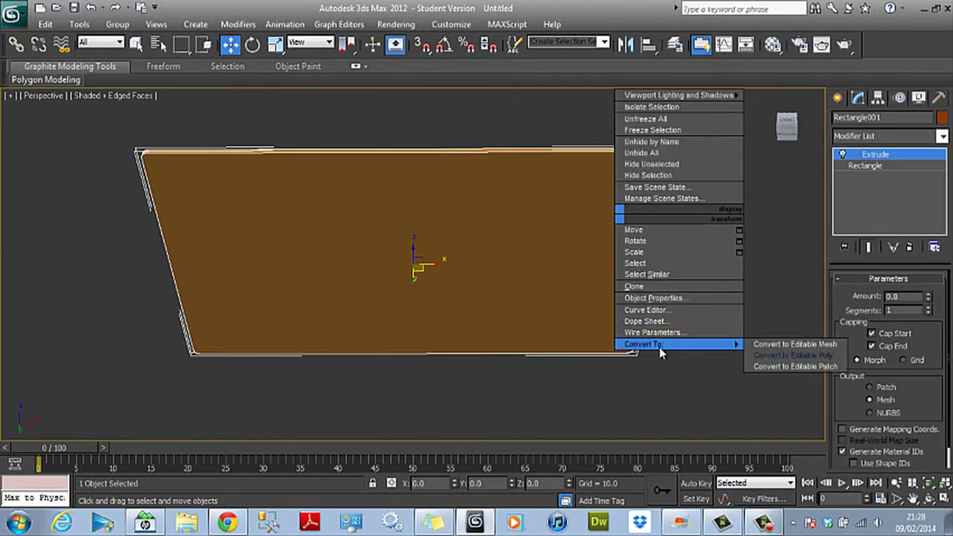
click(797, 358)
Select the slab's large bottom face at polygon level.
click(787, 133)
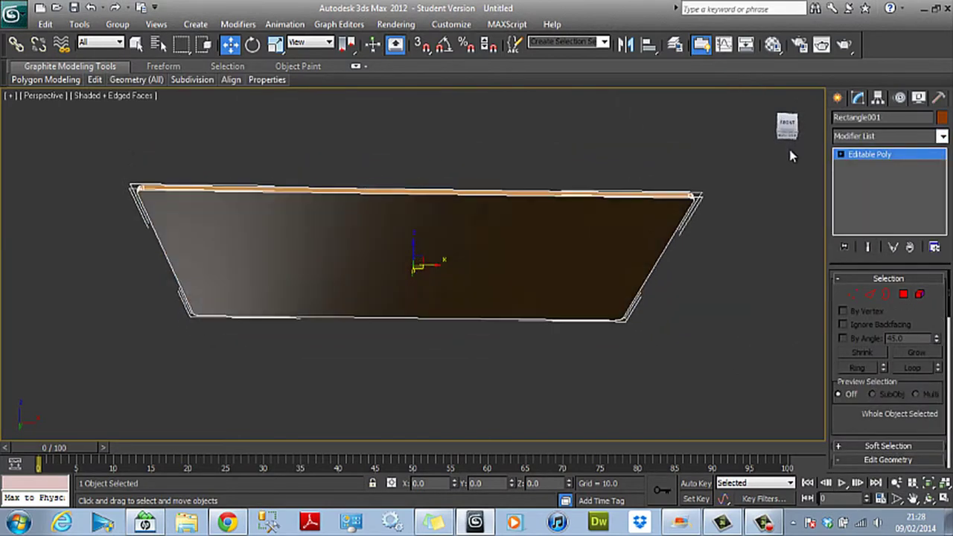
click(903, 294)
click(447, 224)
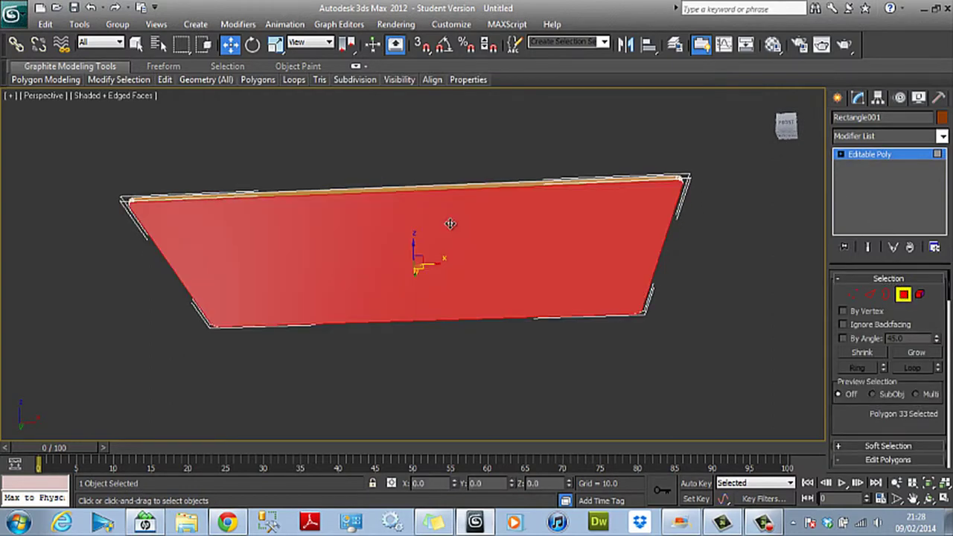
Extrude the slab's selected bottom face by 0.24 as a group.
click(791, 120)
drag(789, 113, 791, 140)
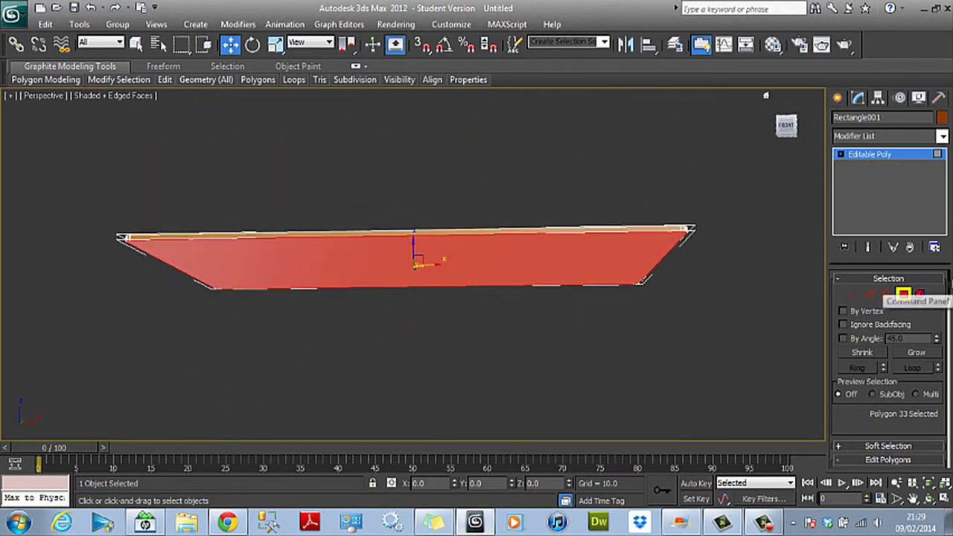
scroll(947, 298, down, 5)
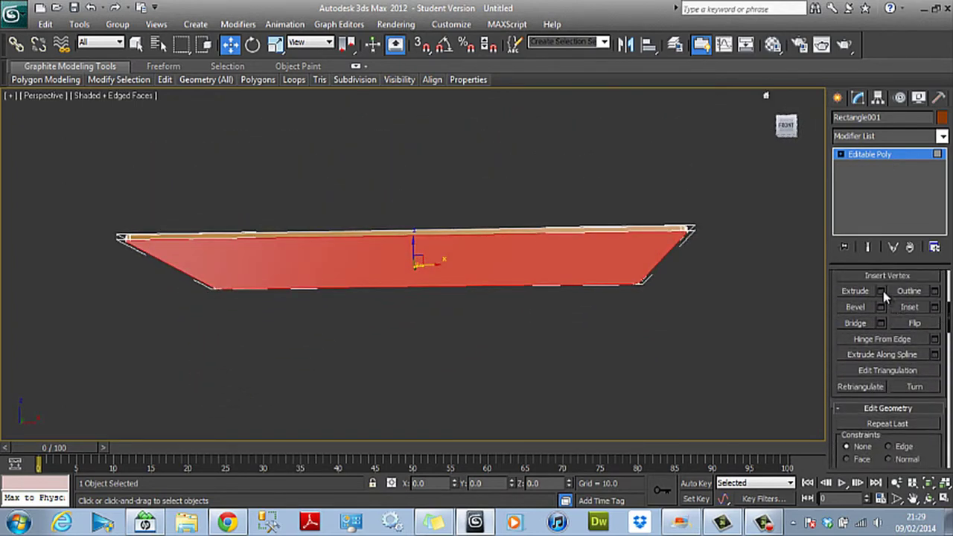
click(882, 292)
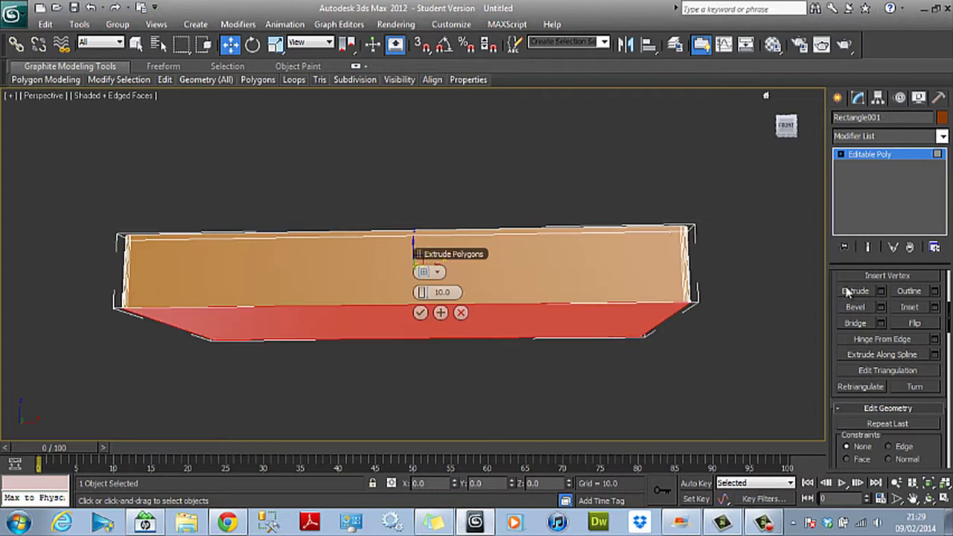
click(439, 274)
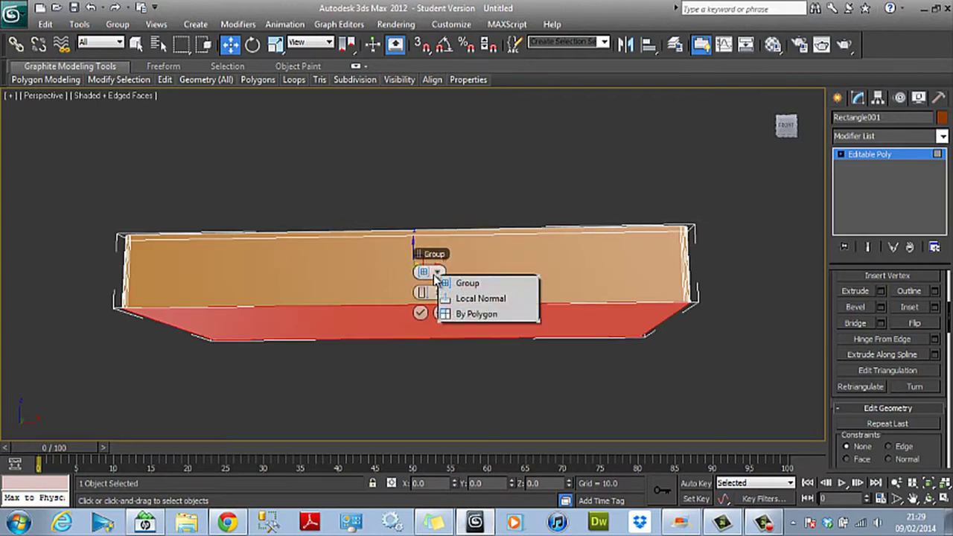
click(464, 286)
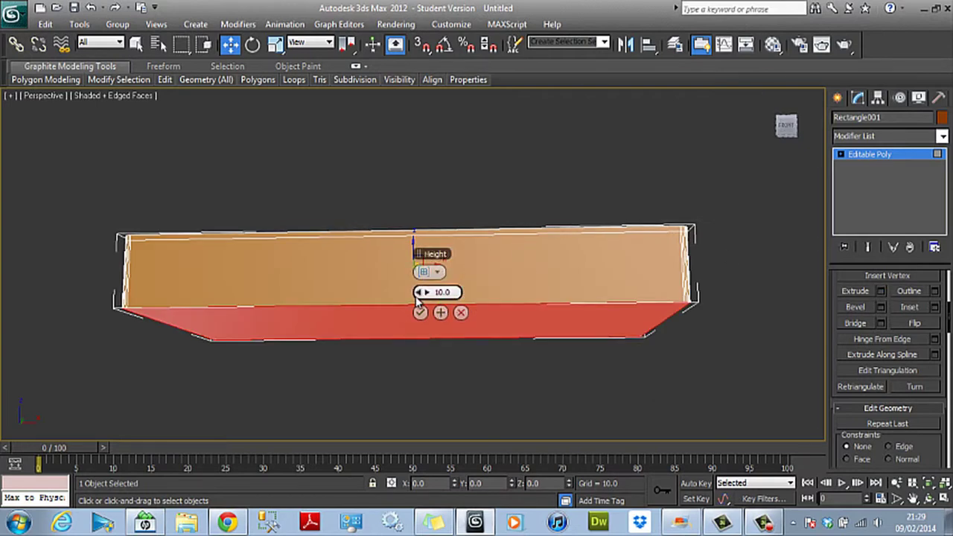
drag(420, 292, 456, 295)
double_click(456, 294)
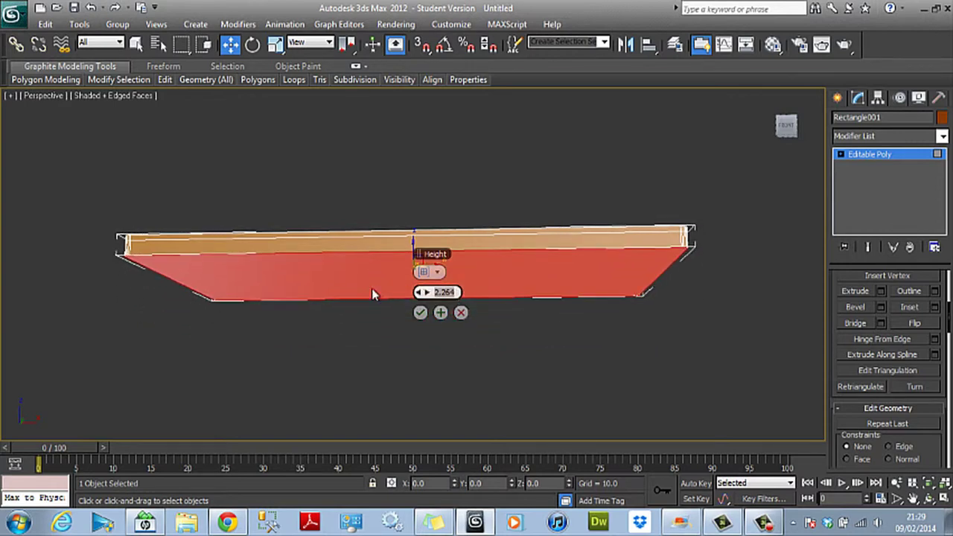
text(0.24)
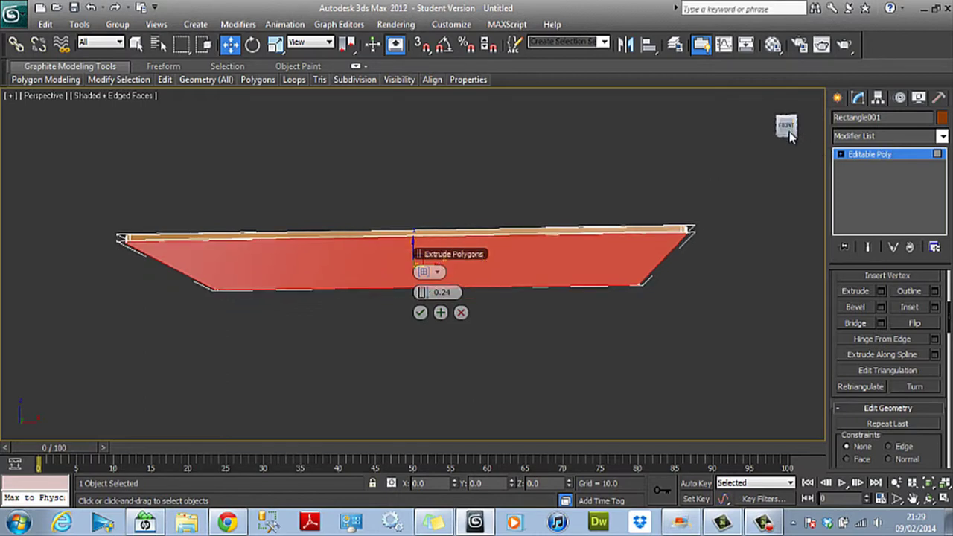
mouse_move(791, 129)
mouse_down()
mouse_move(791, 144)
mouse_move(793, 126)
mouse_up()
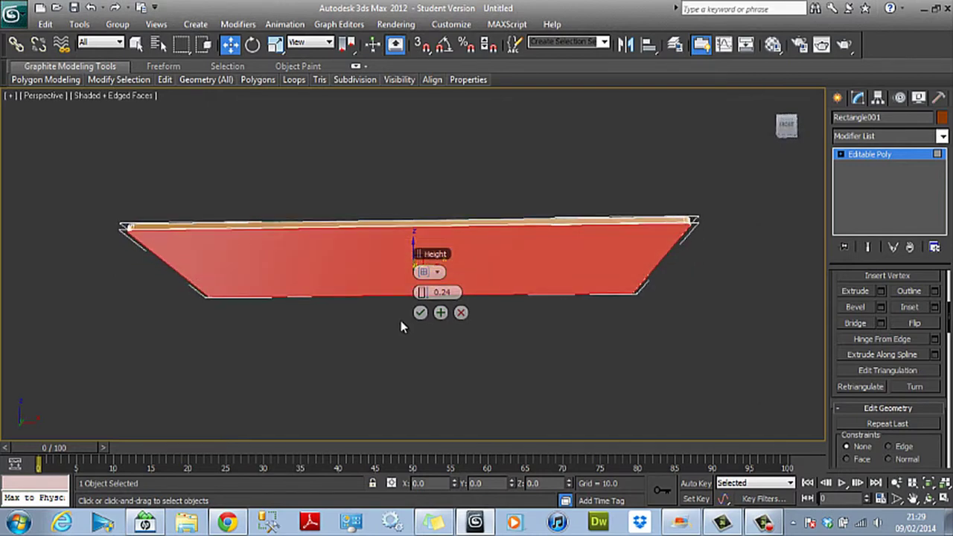
click(420, 313)
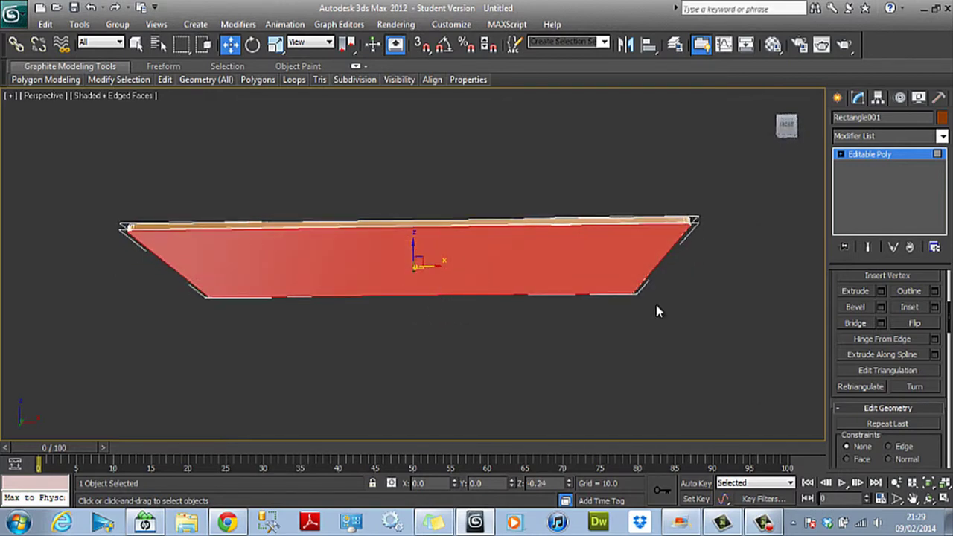
Extrude the same bottom face again with a height of 2.2.
click(880, 291)
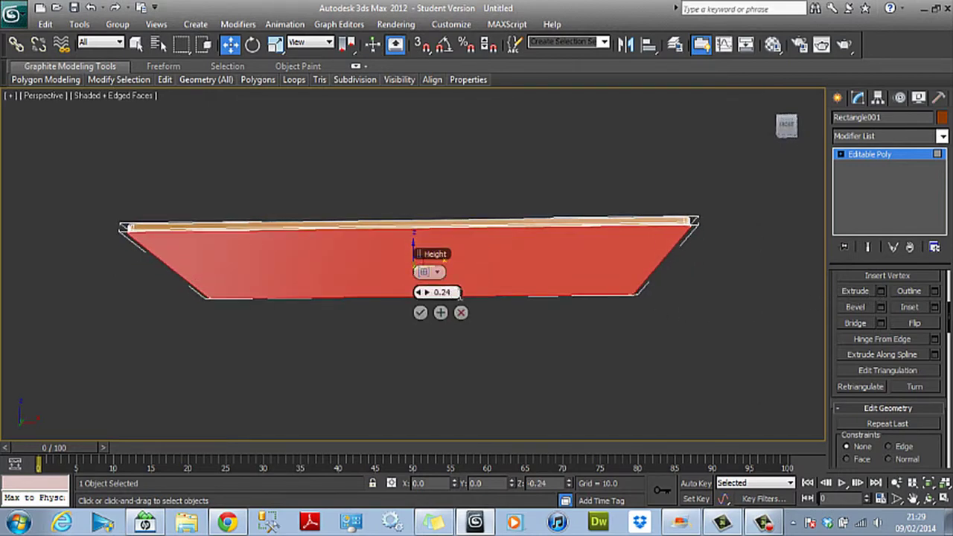
drag(459, 294, 389, 288)
text(2.2)
click(794, 135)
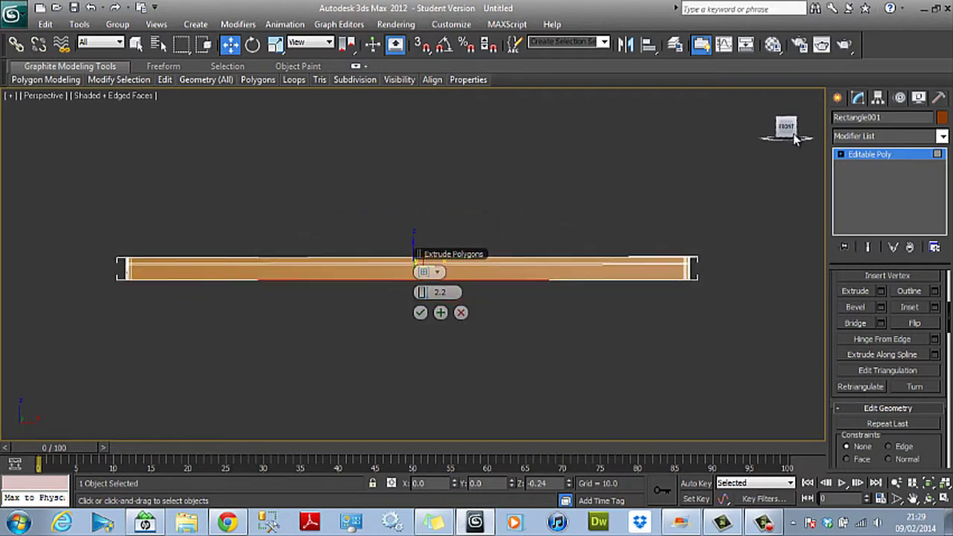
mouse_move(794, 136)
mouse_down()
mouse_move(785, 124)
mouse_move(784, 132)
mouse_up()
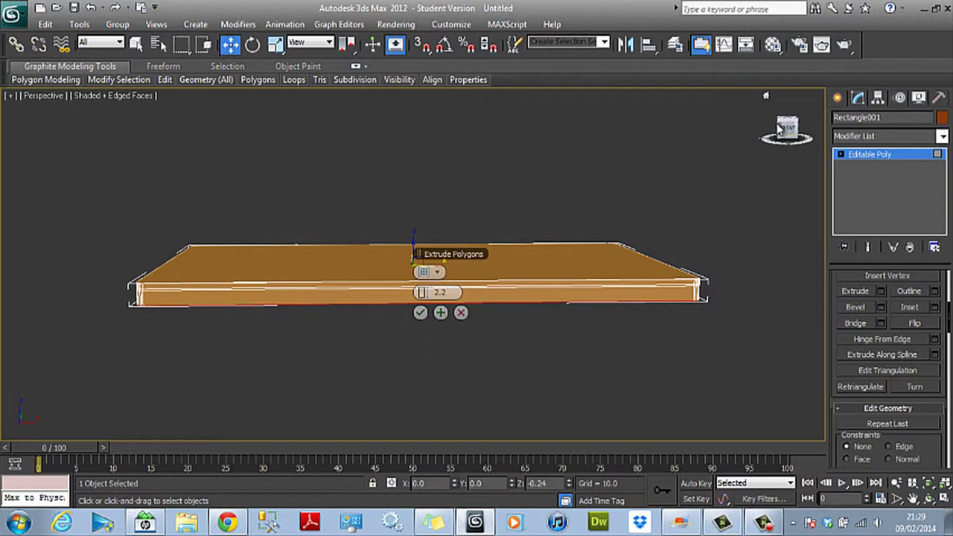
click(420, 312)
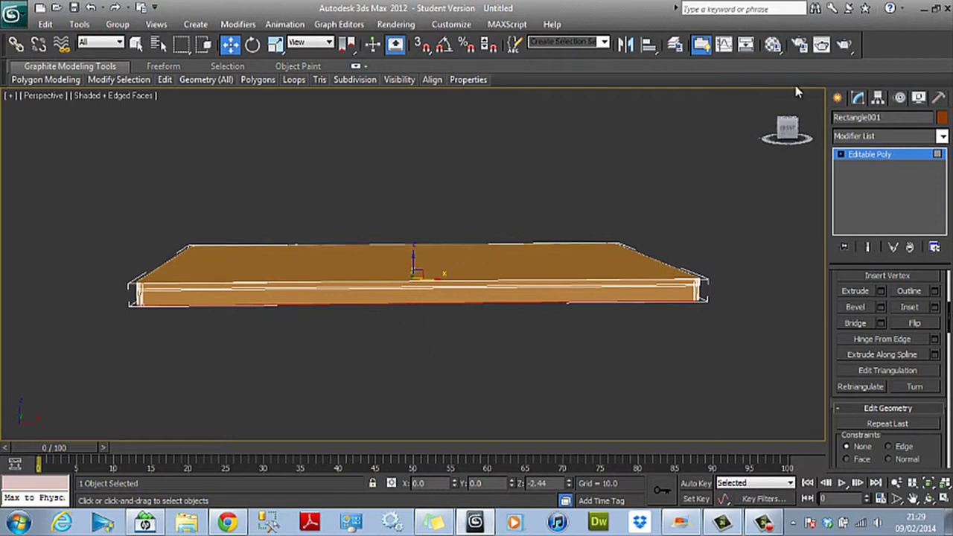
Uniformly scale the extruded bottom face down slightly so the slab's lower sides taper inward.
drag(789, 126, 789, 115)
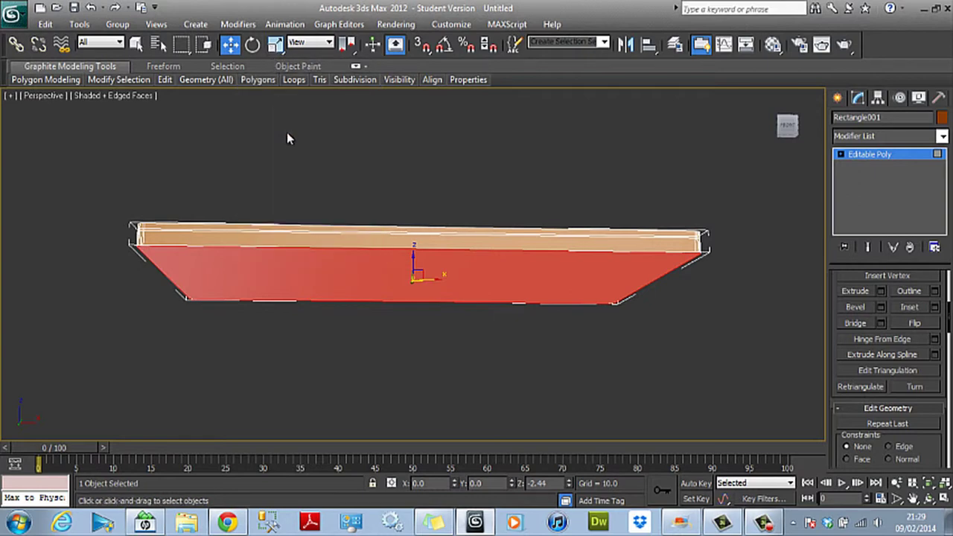
key(r)
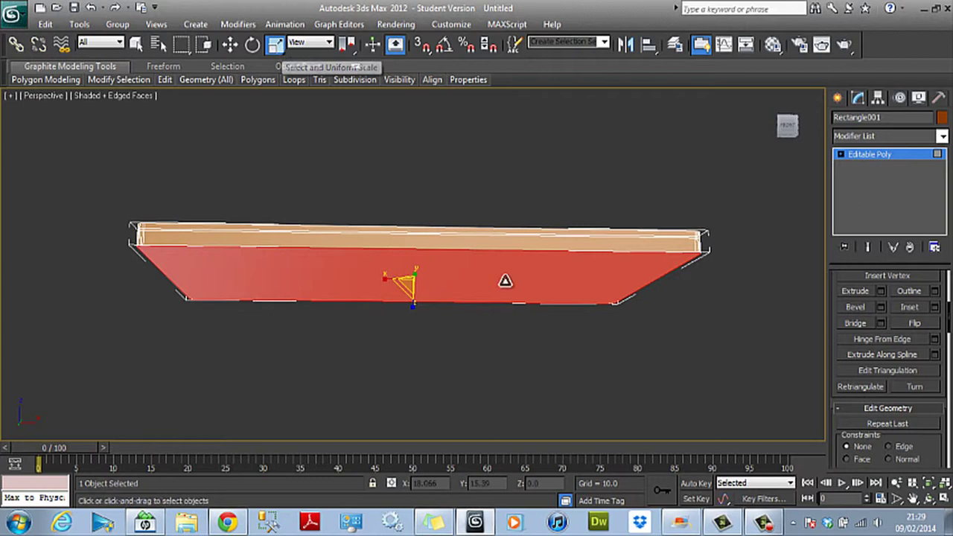
click(785, 128)
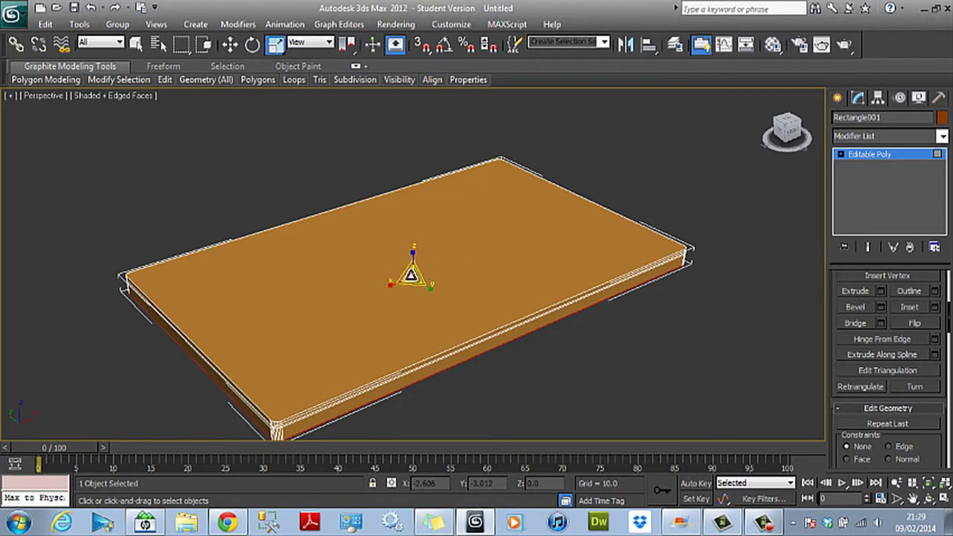
drag(411, 276, 413, 281)
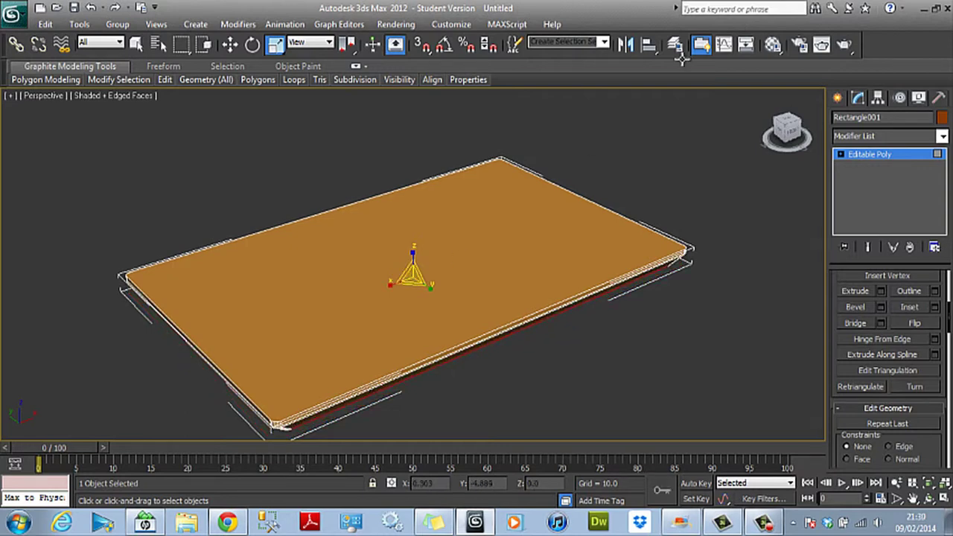
click(788, 139)
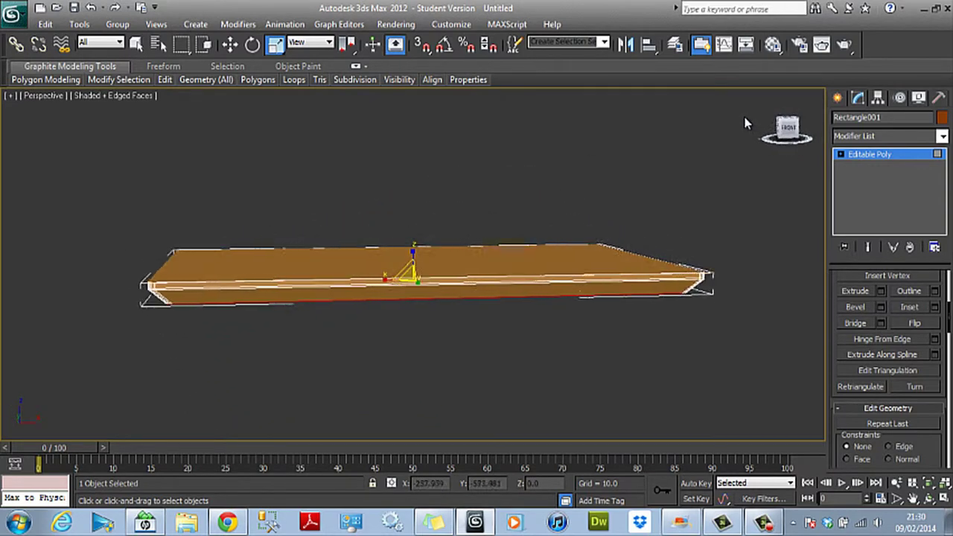
mouse_move(745, 117)
mouse_down()
mouse_move(740, 97)
mouse_move(747, 118)
mouse_up()
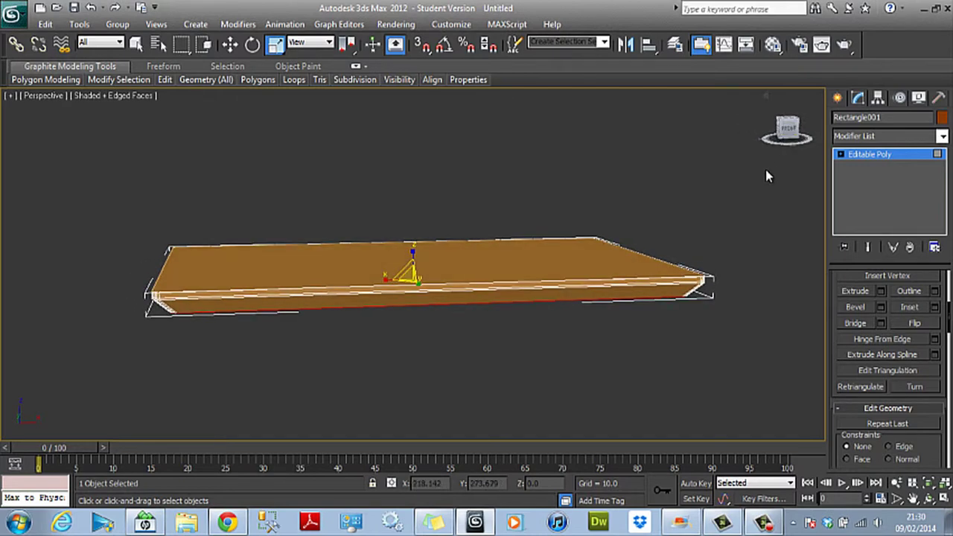
key(w)
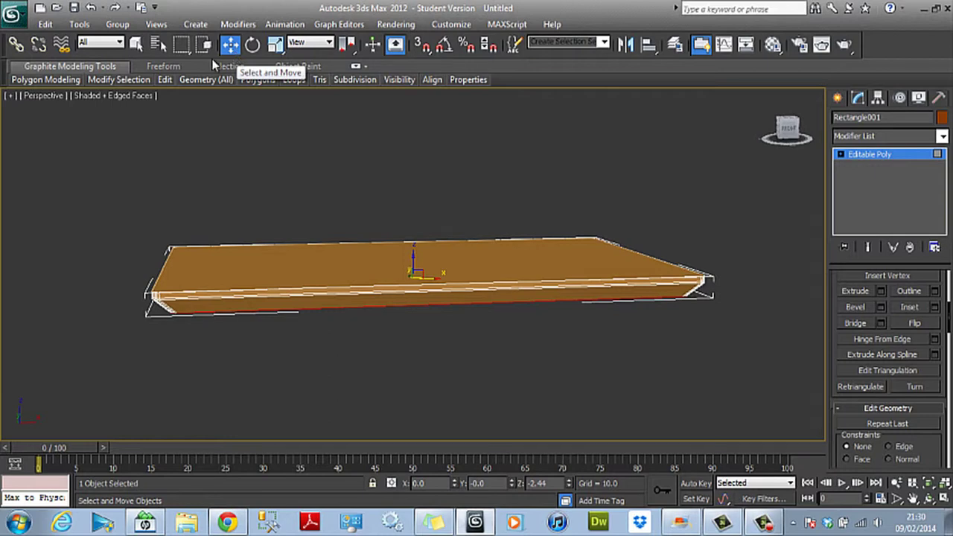
Inset the bottom face by 1.0, working in a maximized Top viewport.
drag(787, 133, 775, 100)
key(alt+w)
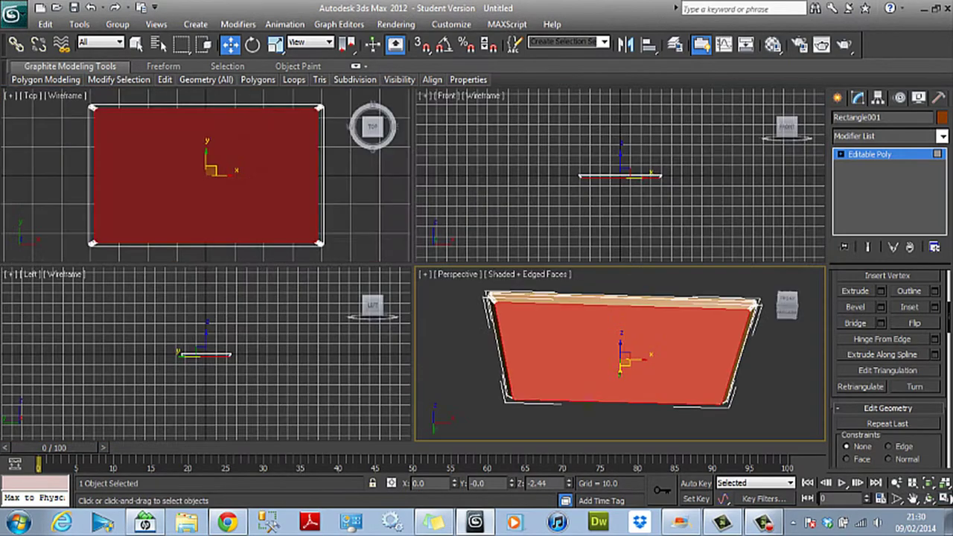
right_click(370, 228)
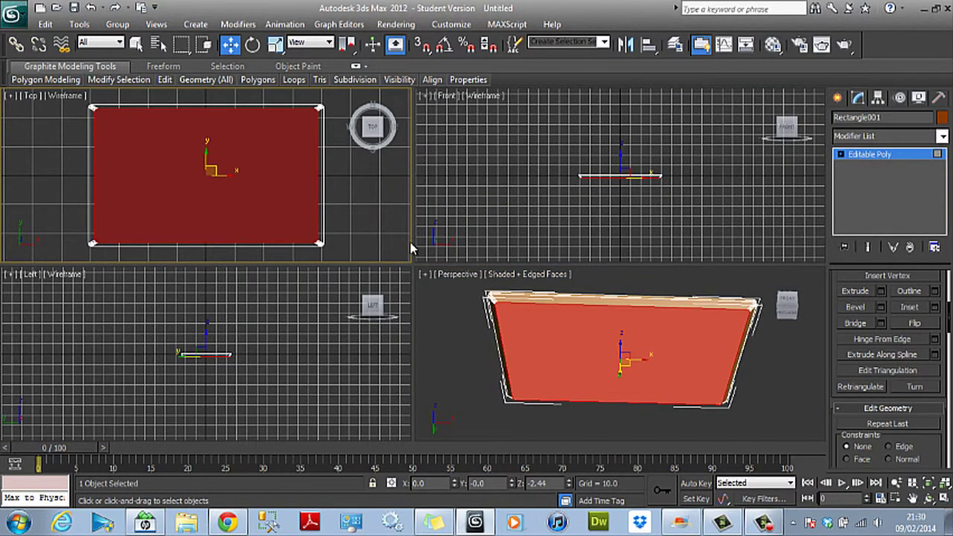
click(944, 498)
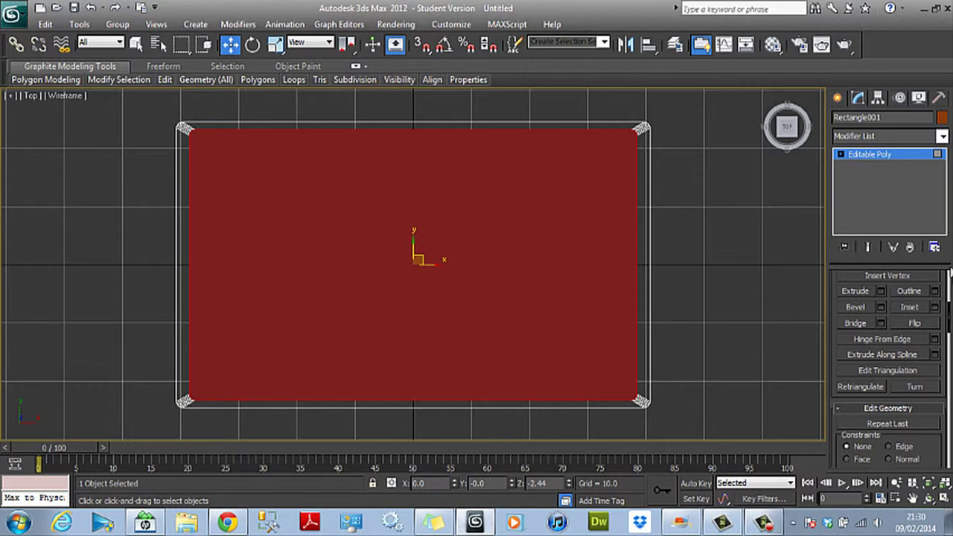
click(934, 308)
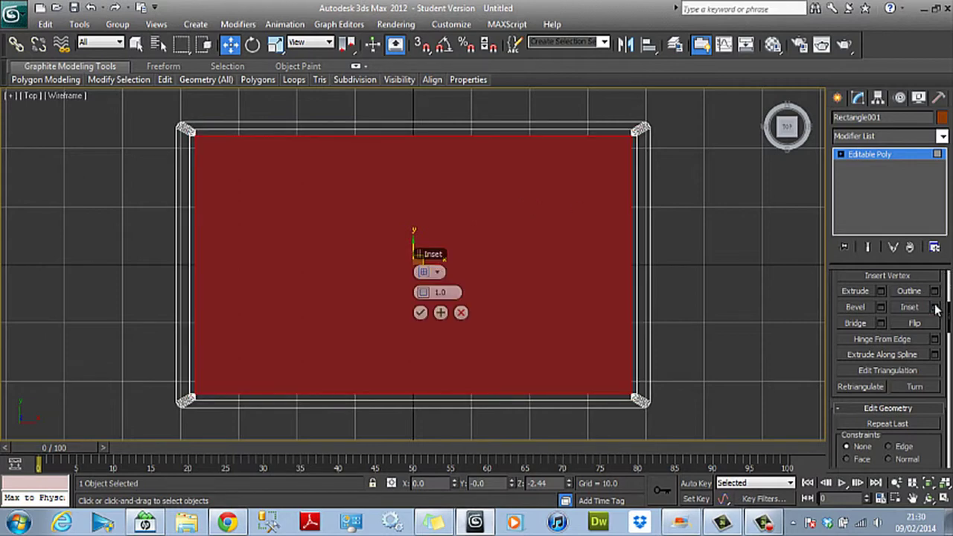
click(420, 313)
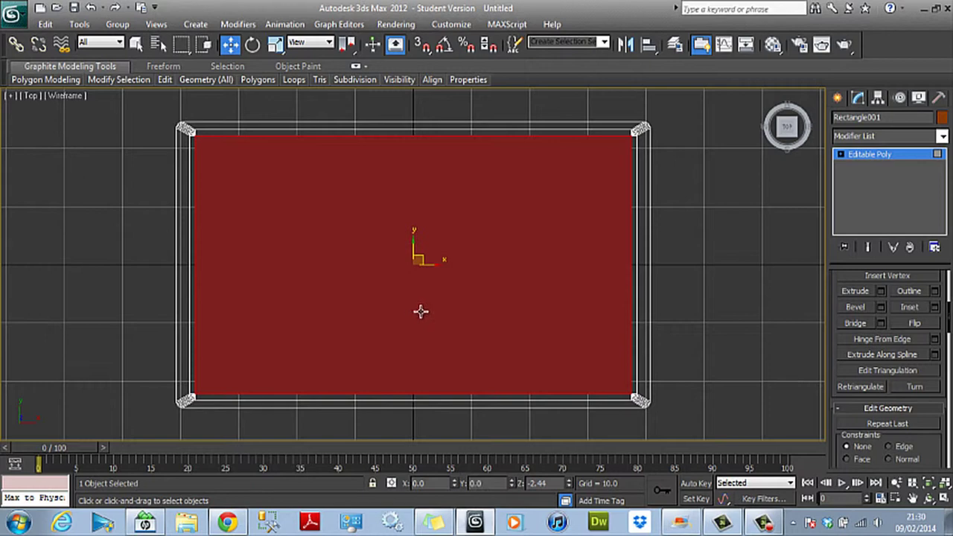
Connect the two short edges of the inset face with 2 segments and a pinch of 84.
click(840, 154)
click(862, 177)
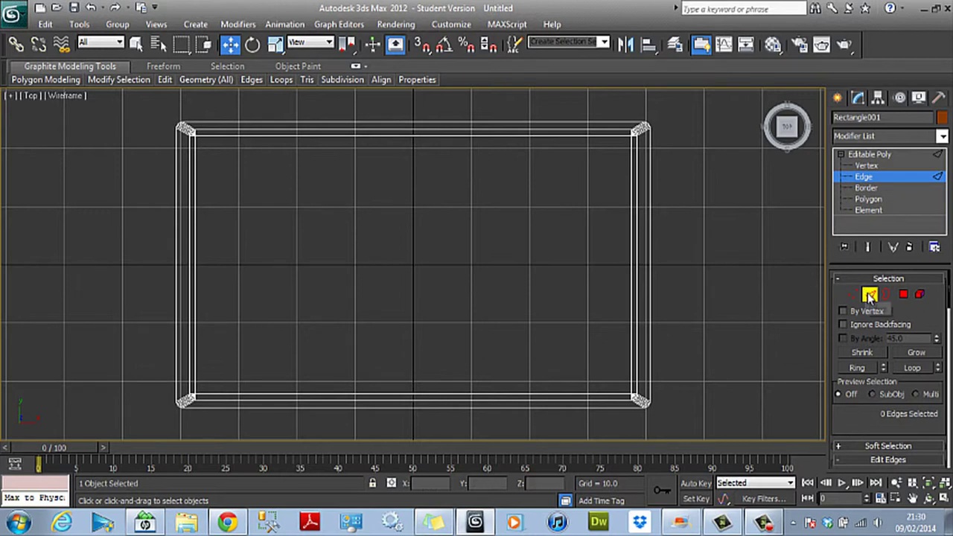
click(632, 264)
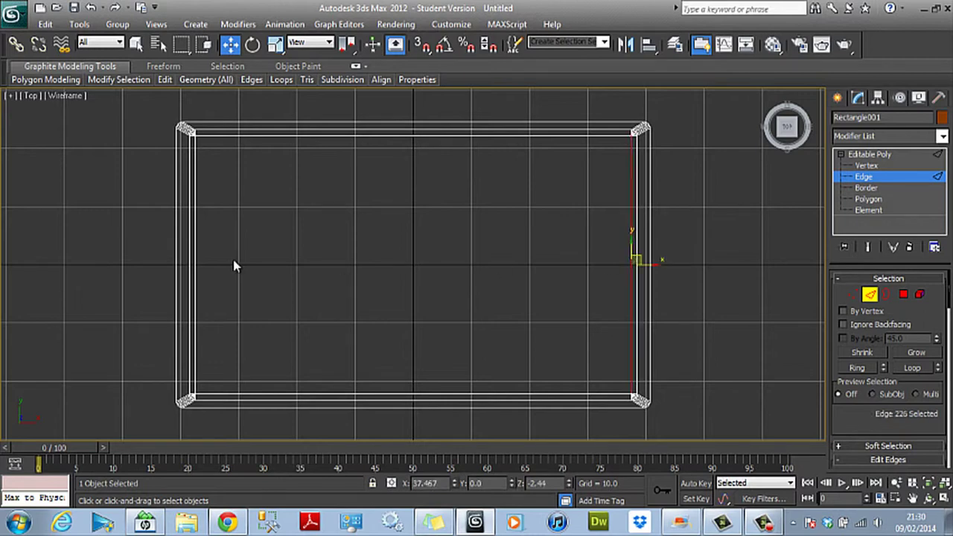
ctrl+click(195, 265)
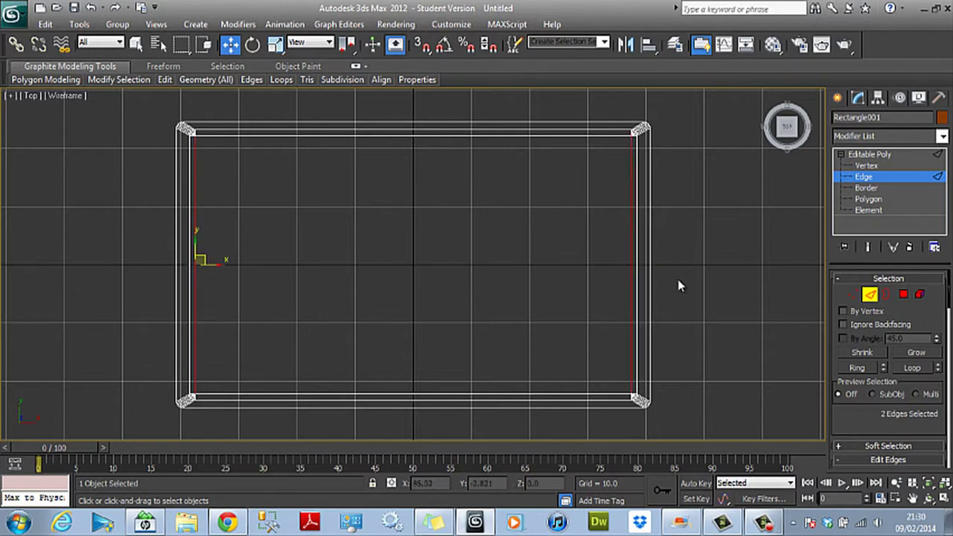
scroll(923, 335, down, 5)
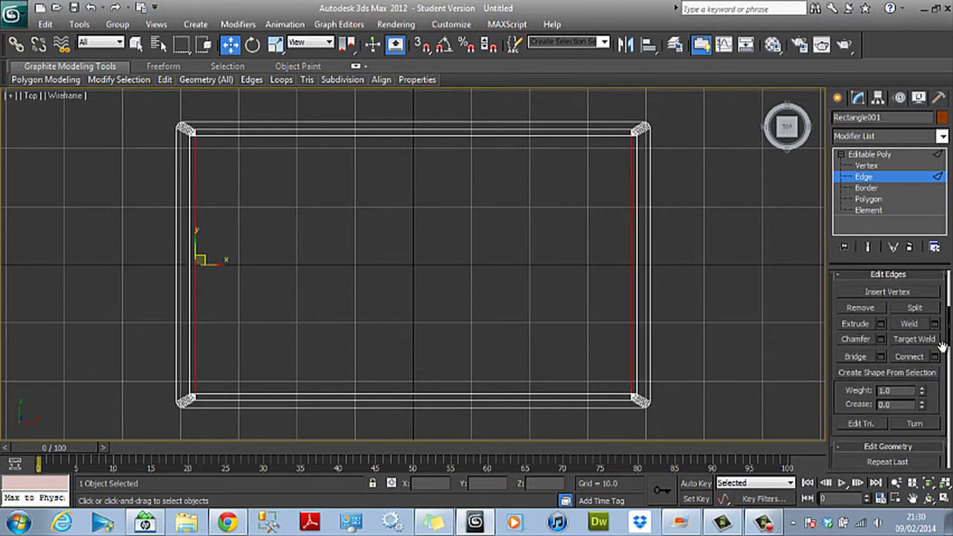
click(935, 357)
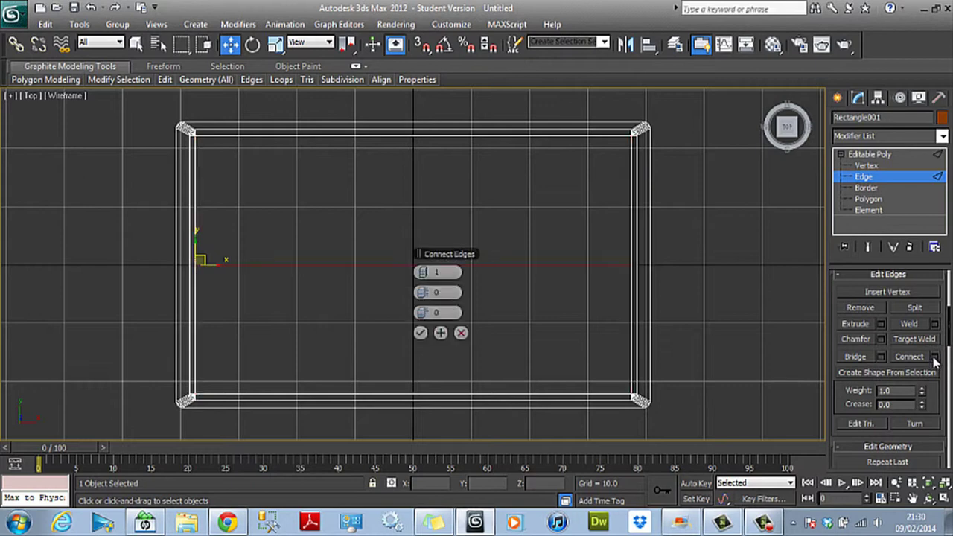
click(427, 272)
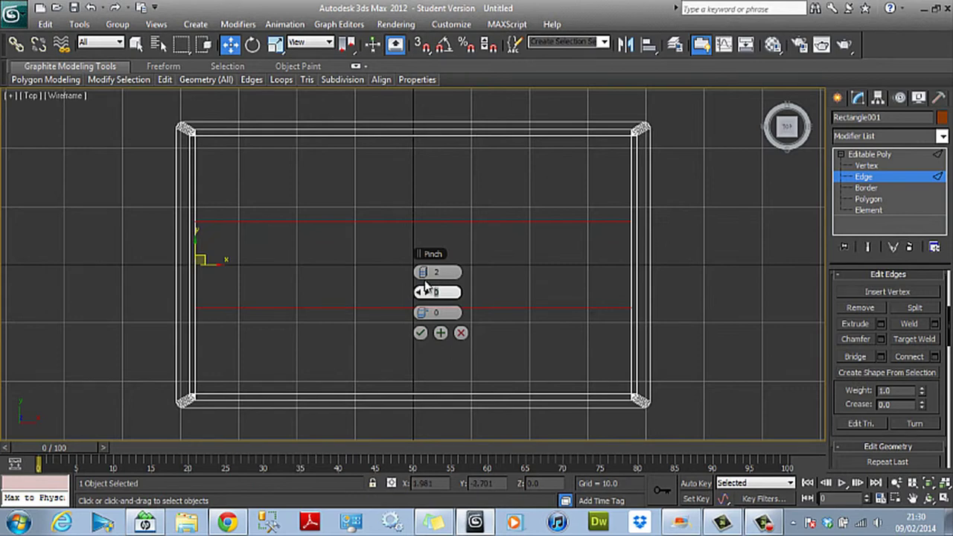
click(426, 287)
text(85)
key(Return)
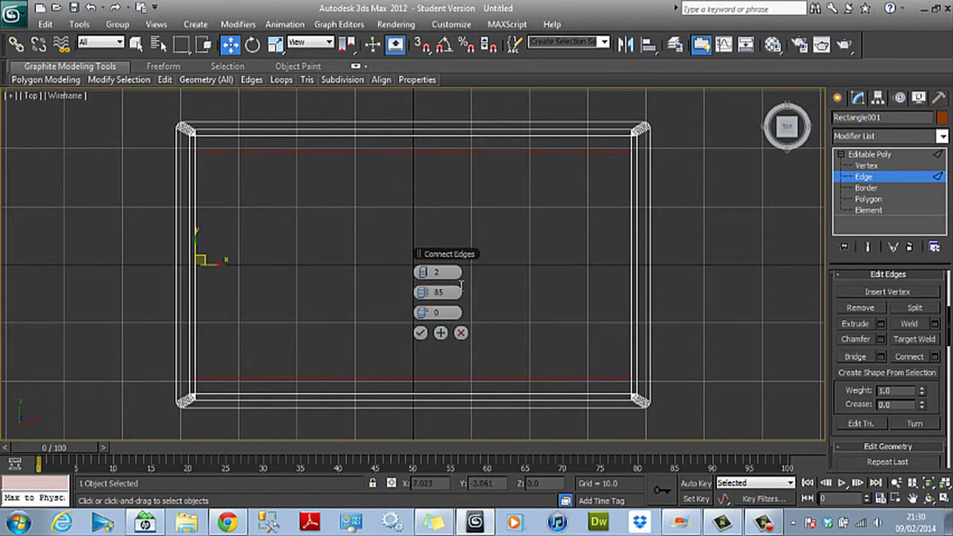
drag(427, 294, 425, 294)
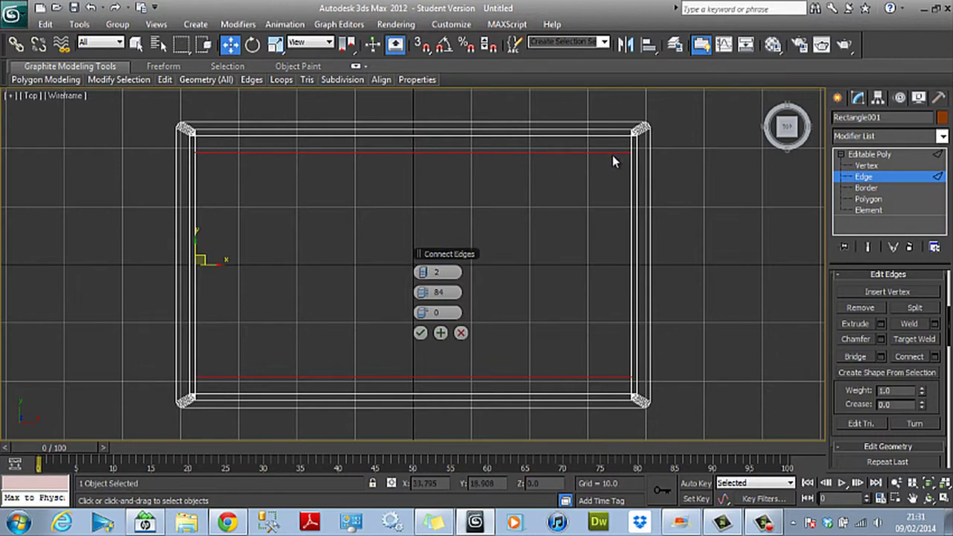
click(421, 334)
Connect the four long edges across the inset face with 2 segments and a pinch of 91.
drag(423, 147, 425, 132)
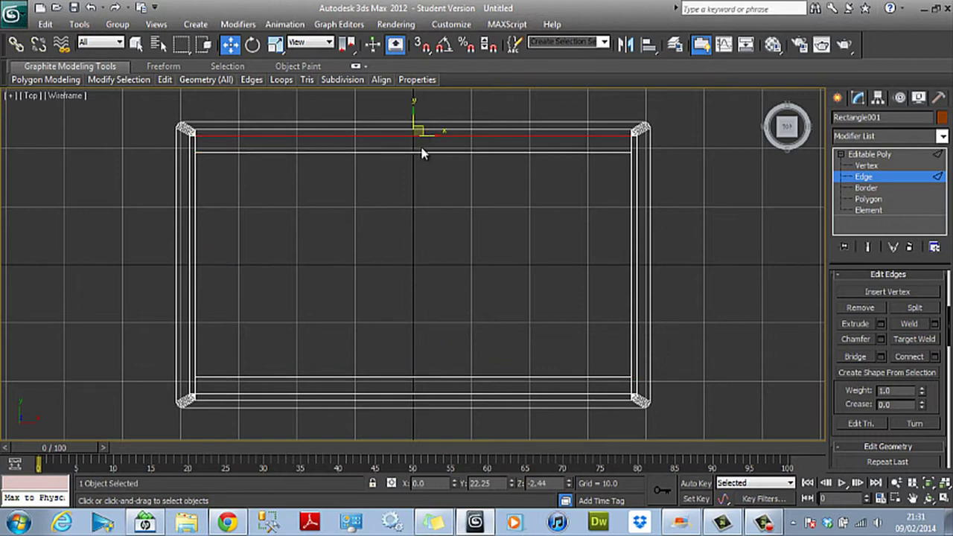
ctrl+click(422, 152)
ctrl+click(415, 378)
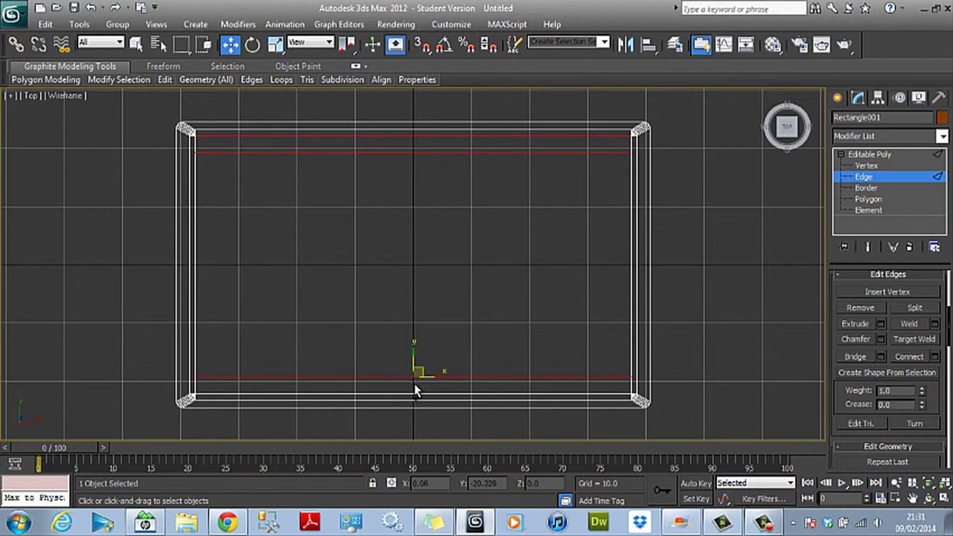
ctrl+click(412, 393)
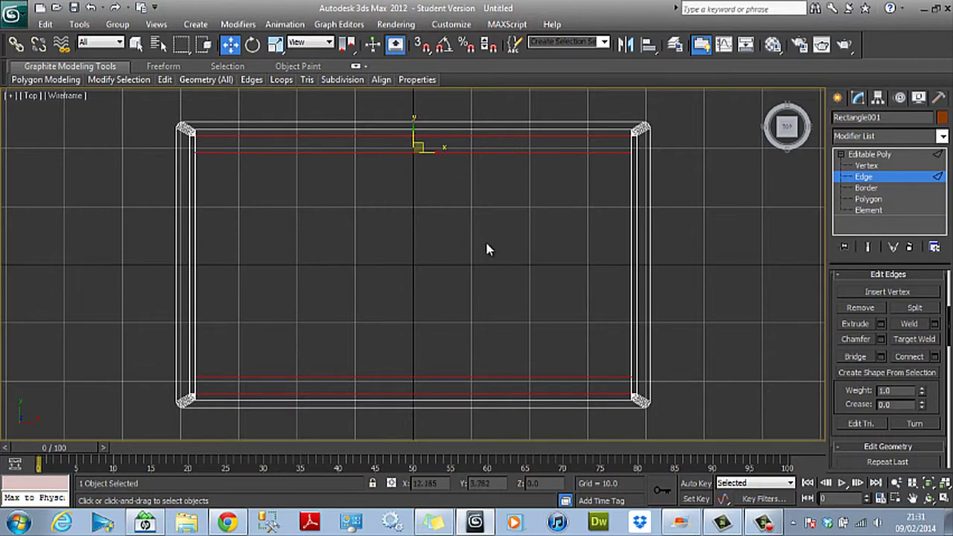
click(936, 357)
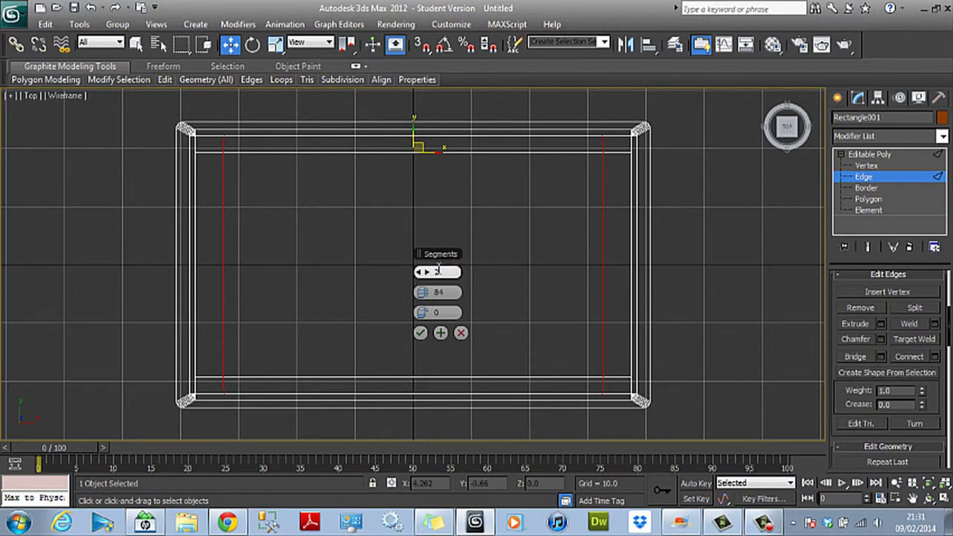
click(446, 292)
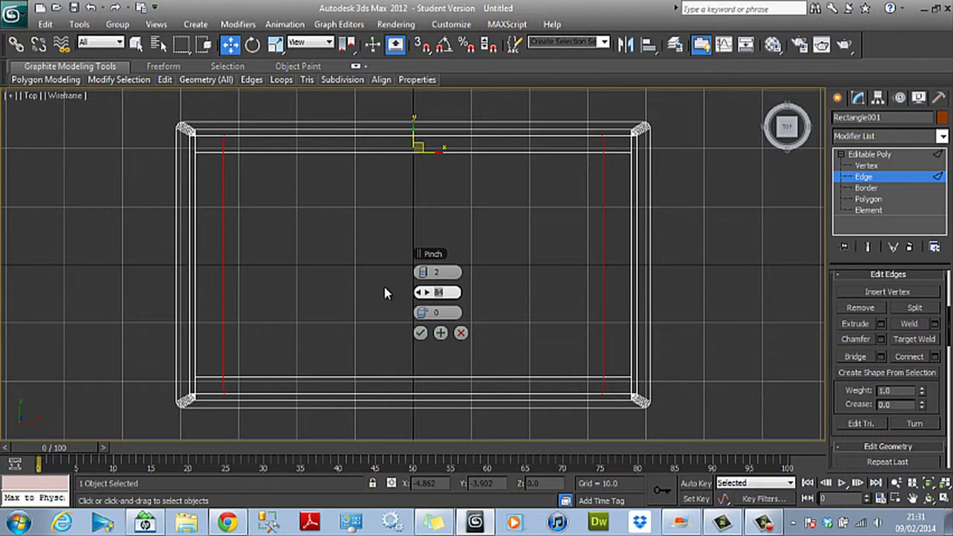
text(90)
key(Return)
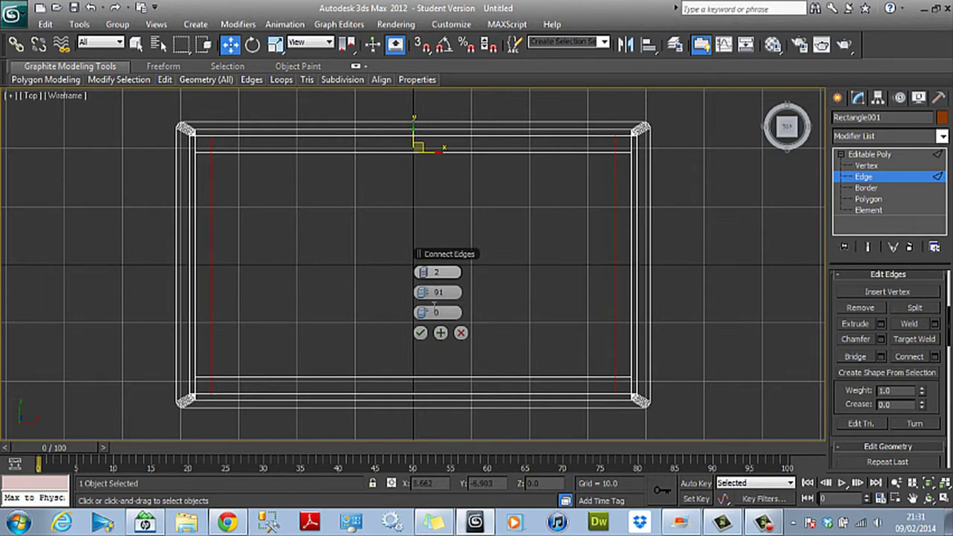
click(420, 333)
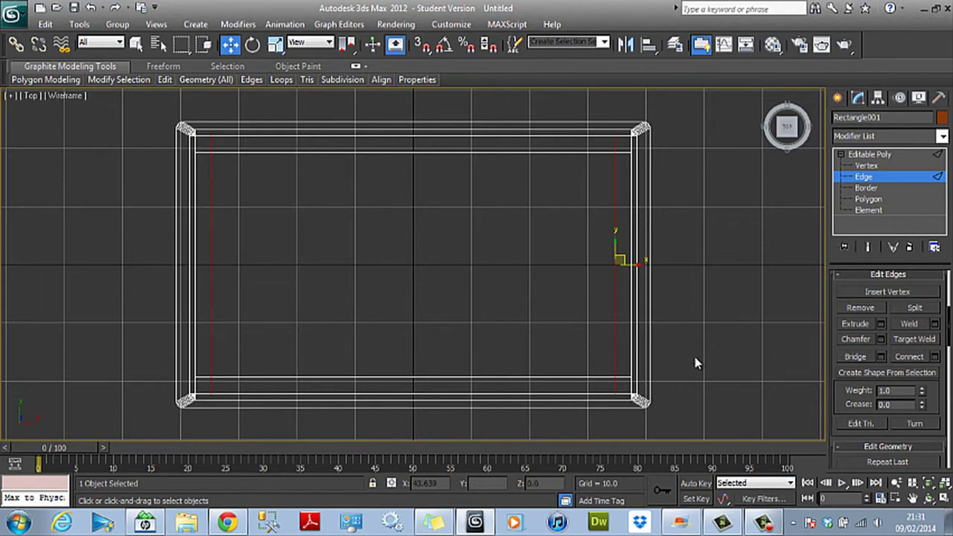
click(868, 199)
click(623, 161)
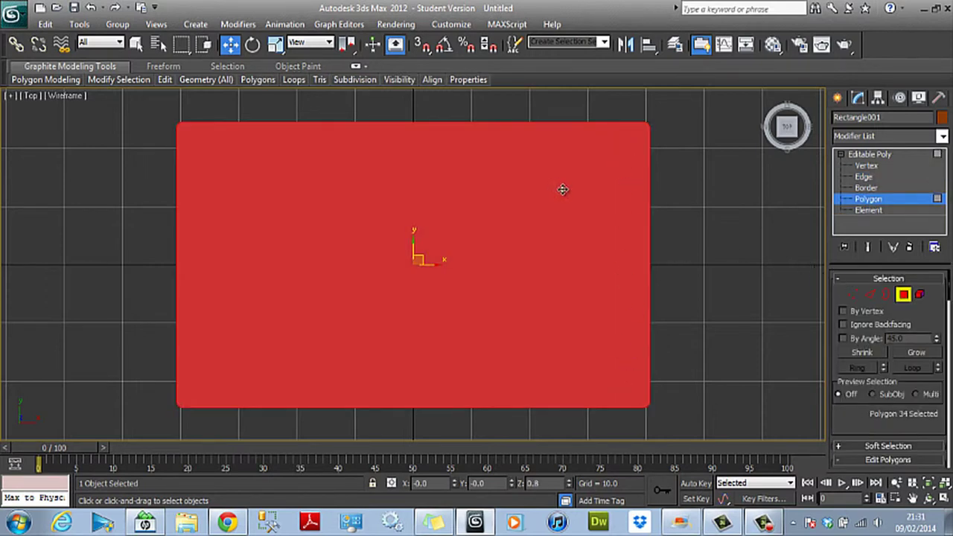
click(903, 294)
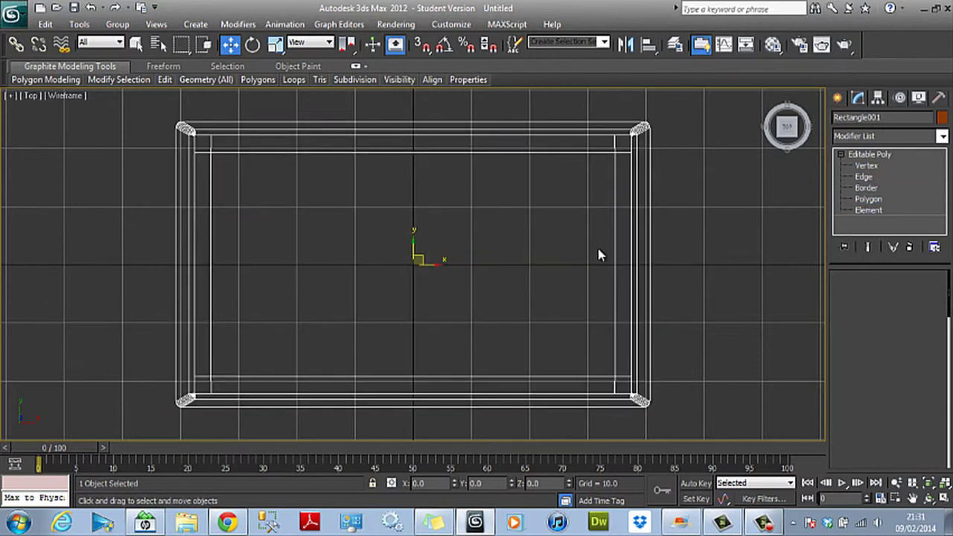
Select the four small corner polygons on the slab's underside in a maximized Perspective viewport.
click(944, 497)
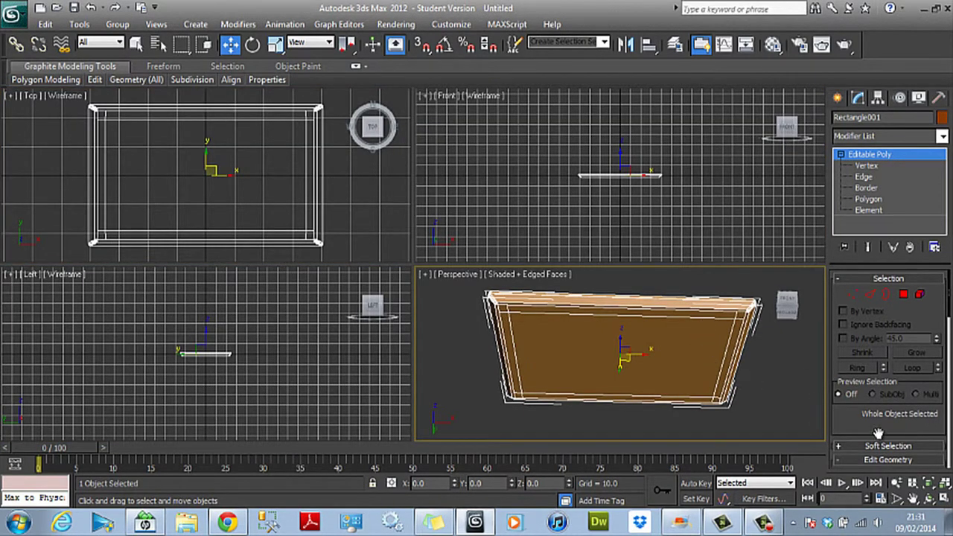
click(944, 502)
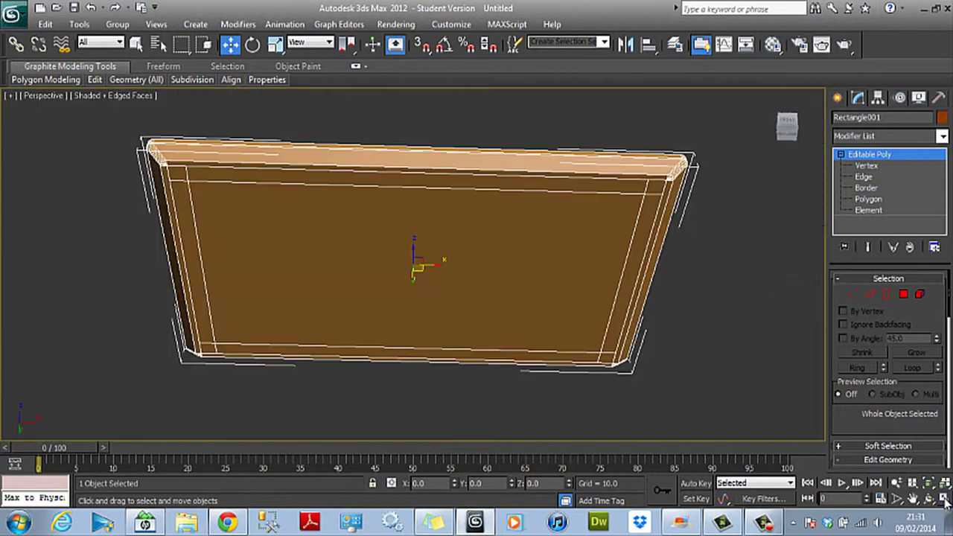
click(787, 132)
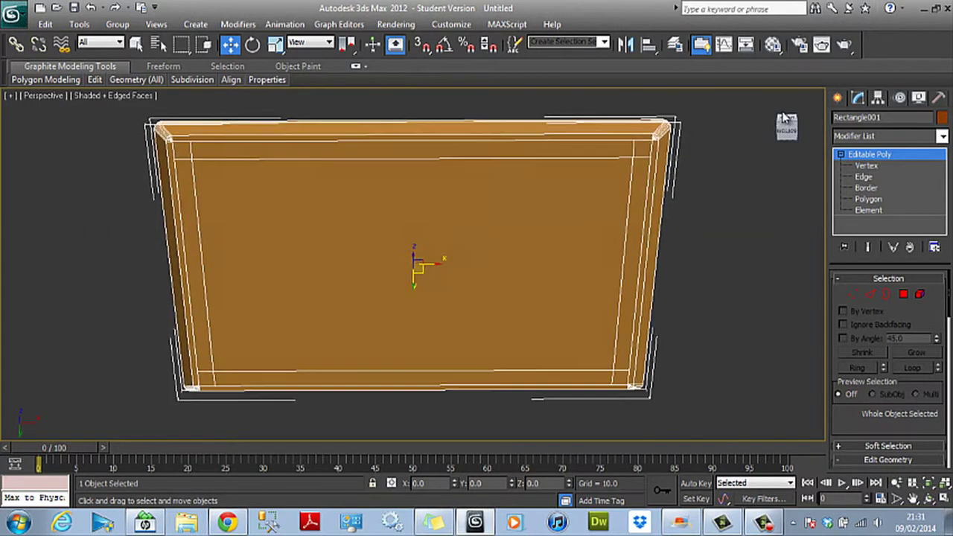
click(904, 295)
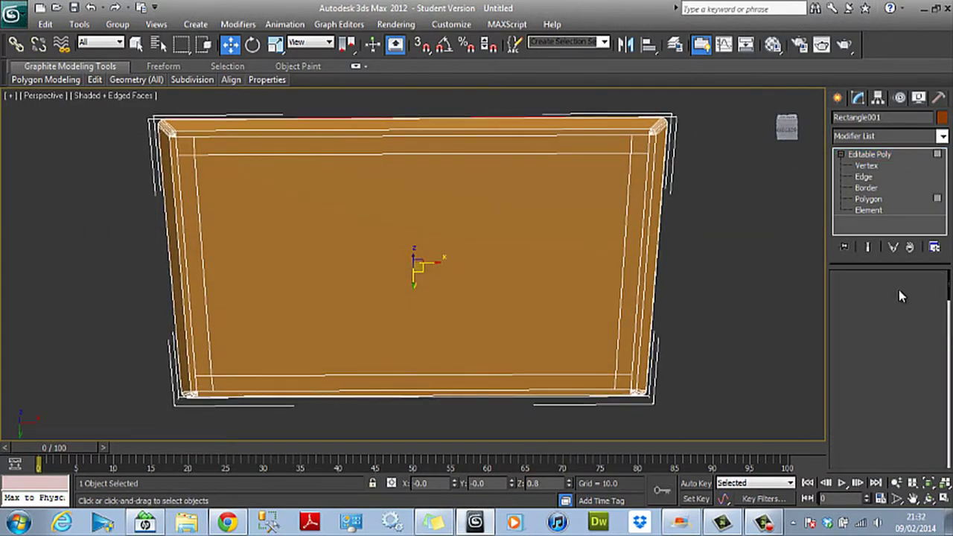
click(641, 147)
ctrl+click(186, 144)
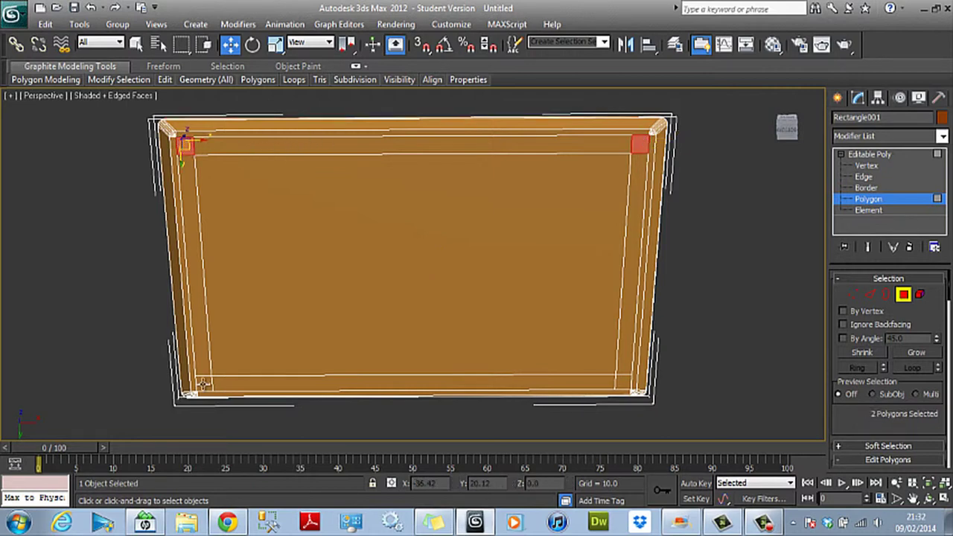
ctrl+click(203, 384)
ctrl+click(624, 383)
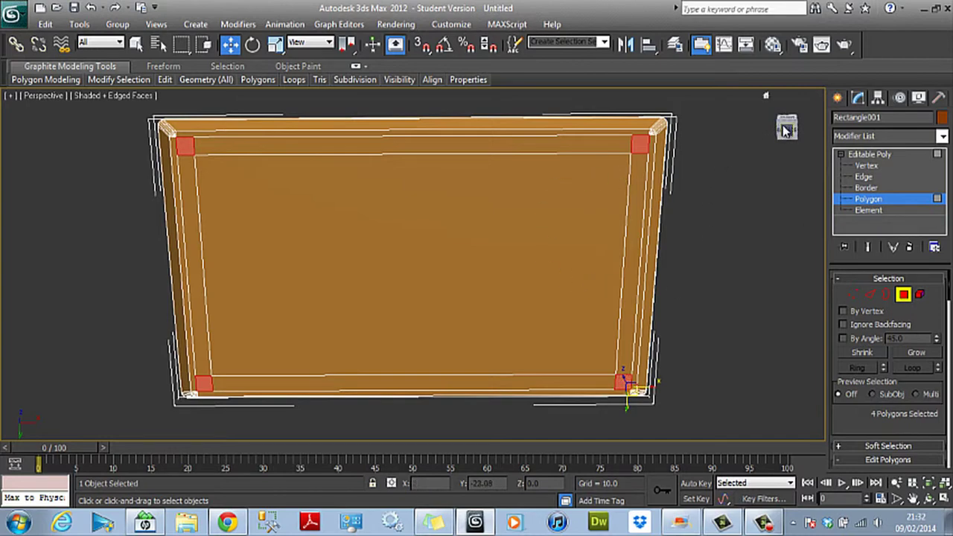
Extrude the four selected corner polygons with a height of 28 to form the table legs.
drag(787, 128, 789, 424)
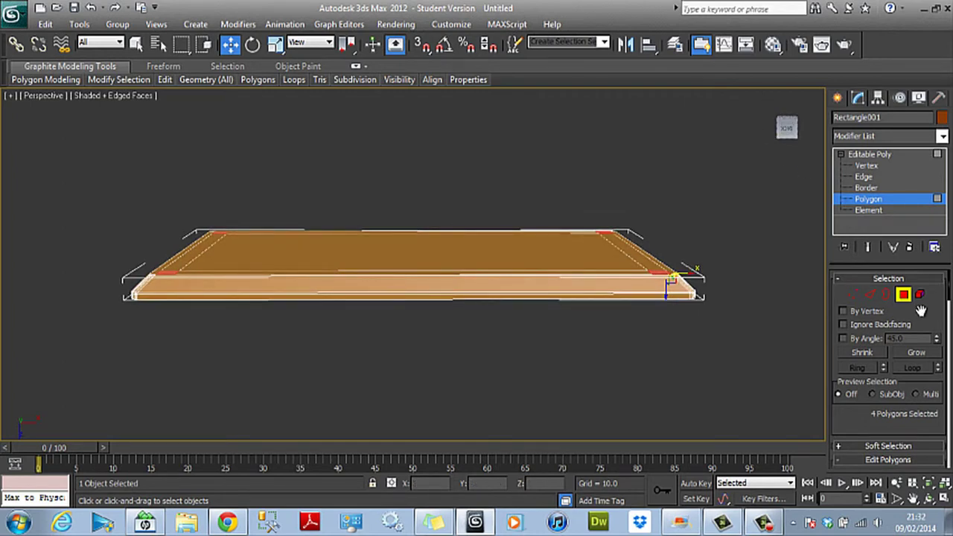
scroll(949, 294, down, 3)
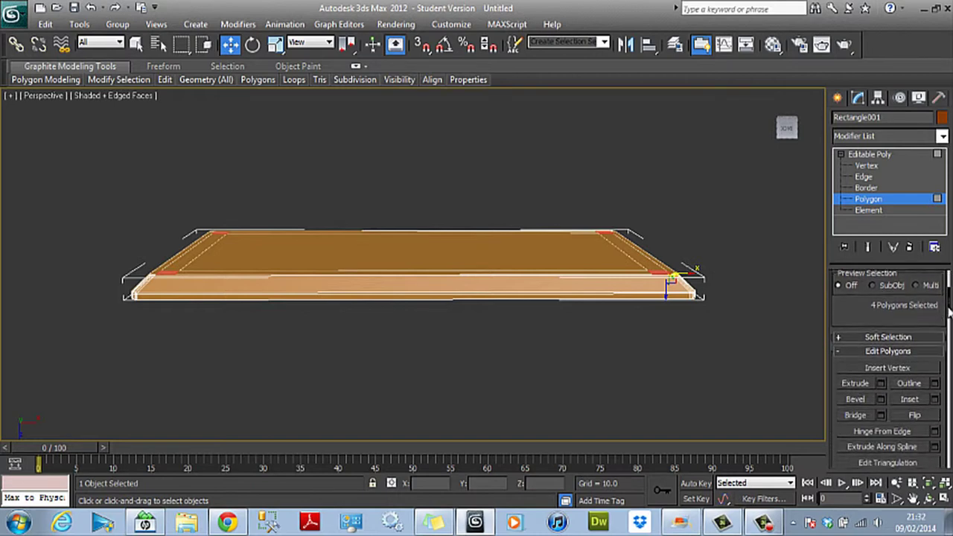
click(881, 375)
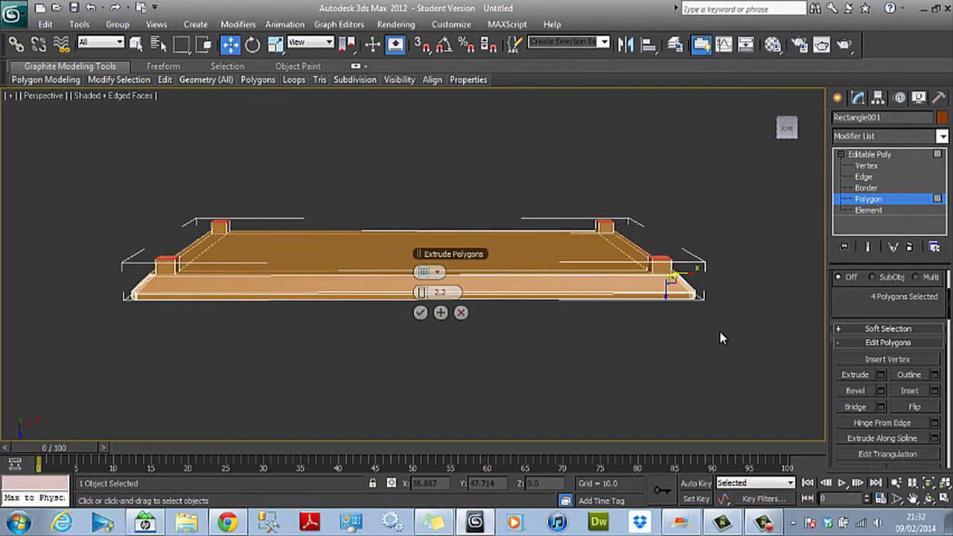
click(451, 291)
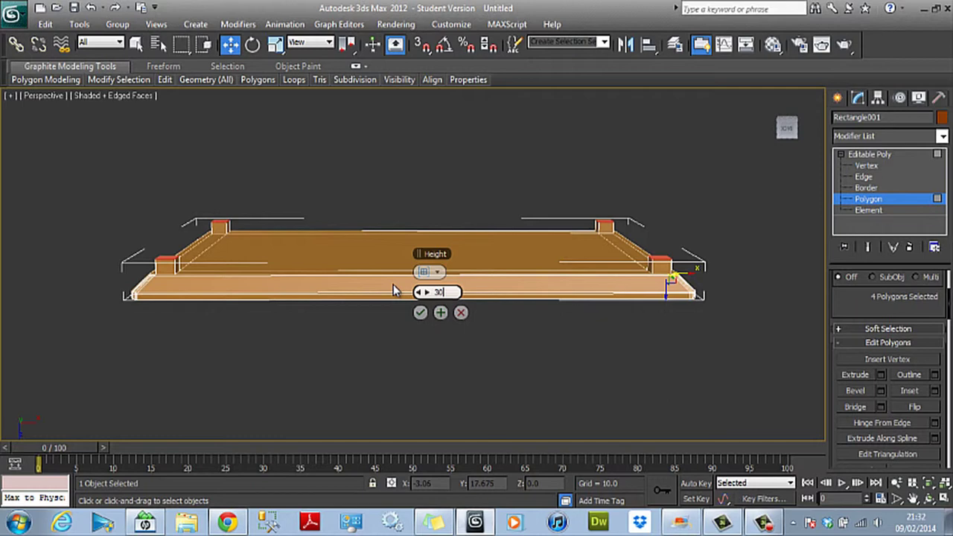
text(30)
key(Return)
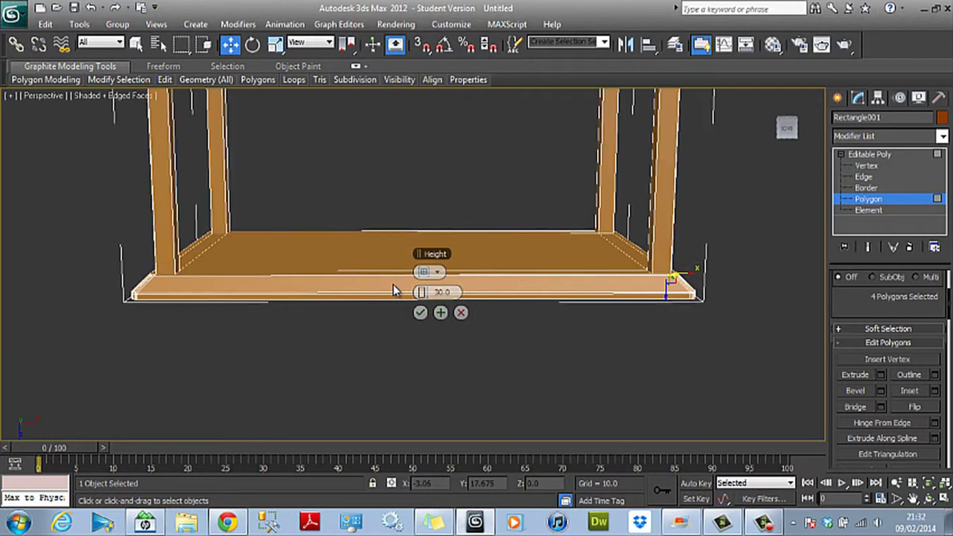
click(912, 497)
drag(755, 311, 751, 365)
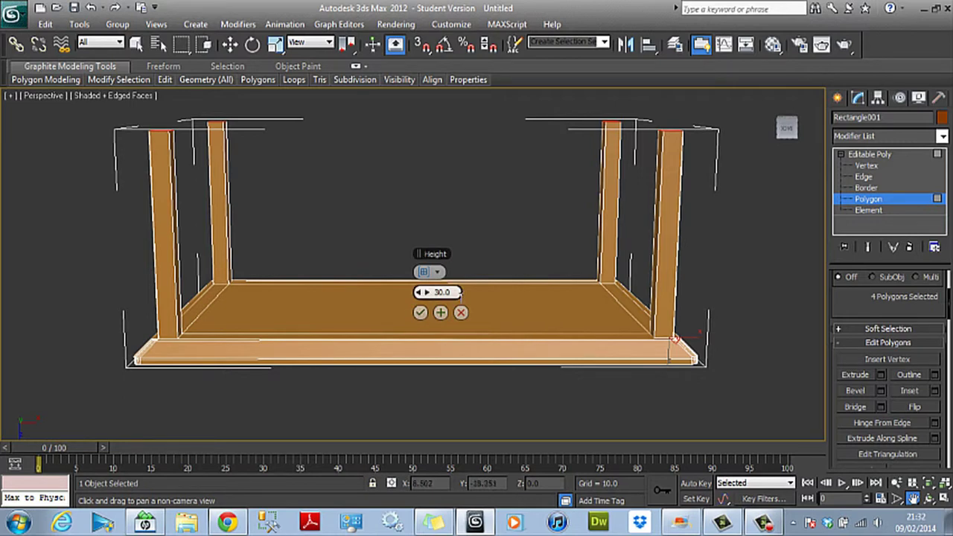
click(427, 297)
text(28)
key(Return)
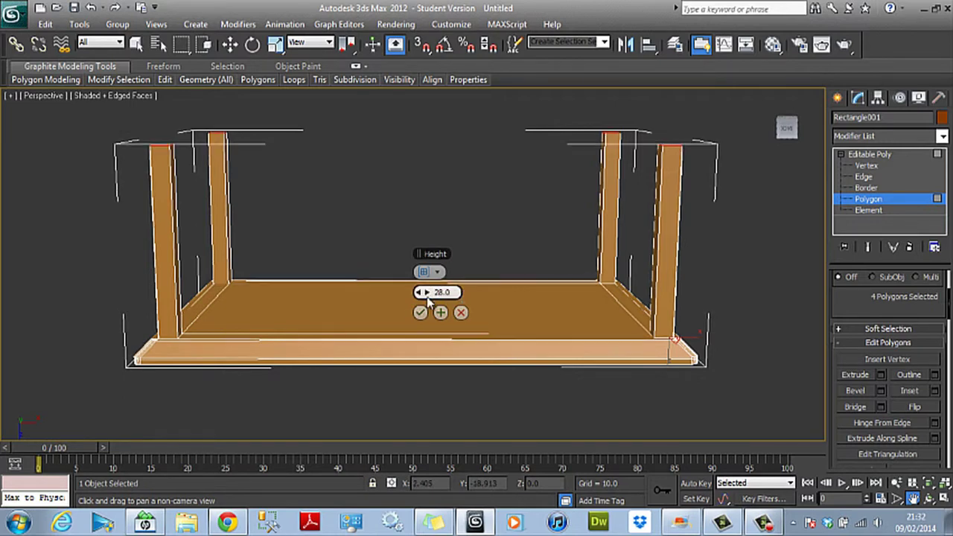
click(421, 313)
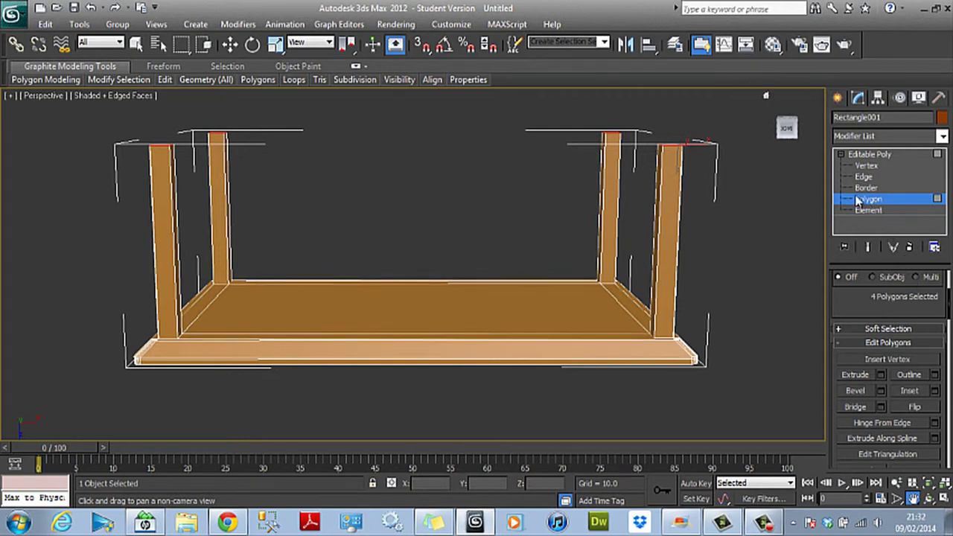
Uniformly scale the four leg end faces down so the legs taper toward their feet, and leave polygon editing.
drag(783, 126, 765, 128)
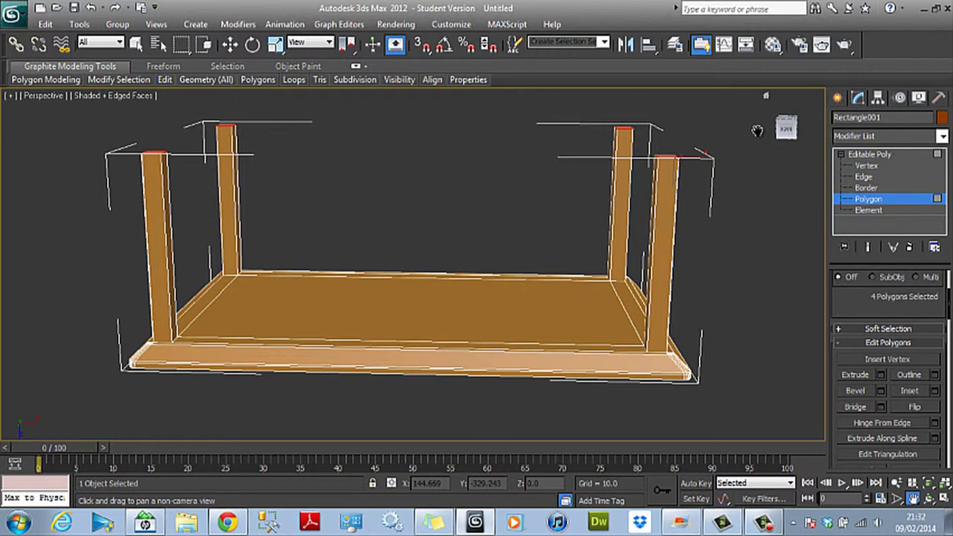
key(r)
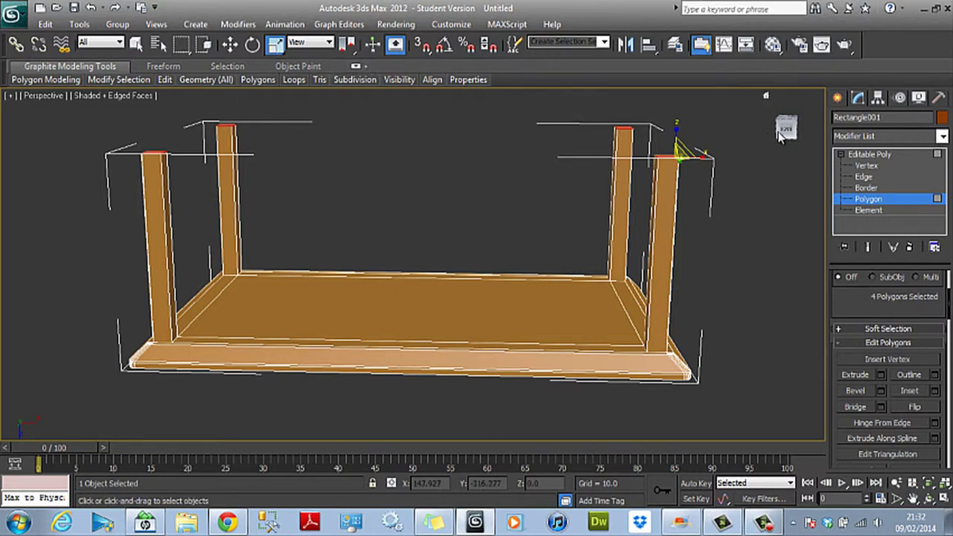
drag(785, 128, 747, 136)
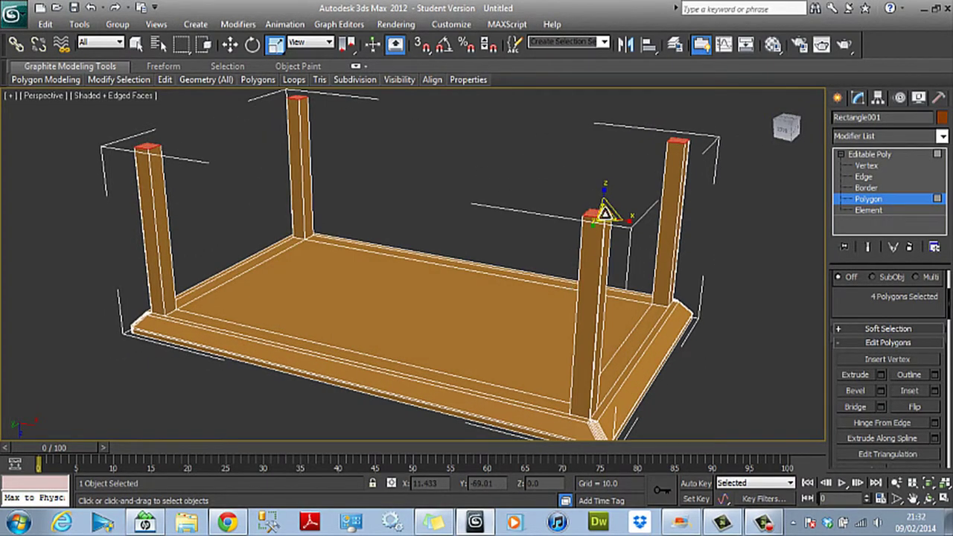
drag(606, 214, 647, 261)
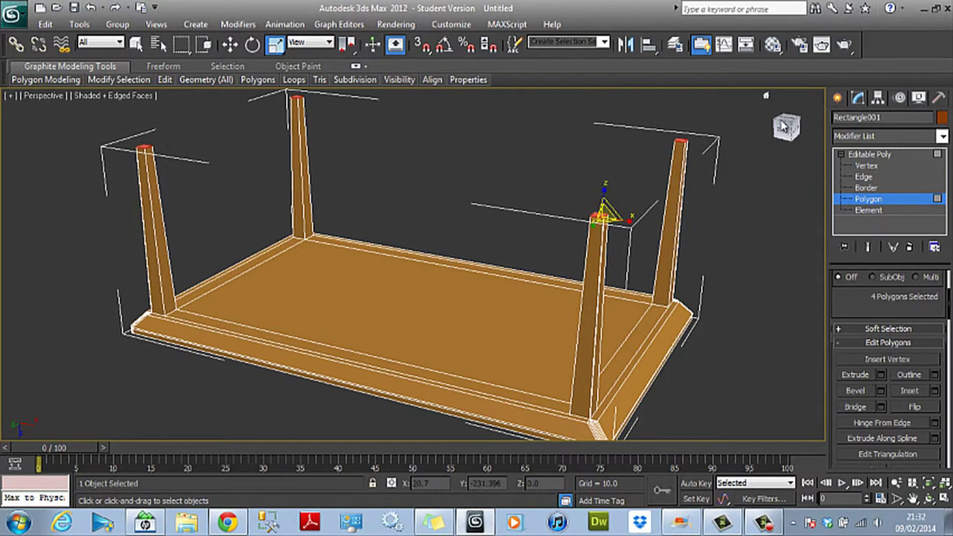
drag(786, 127, 815, 119)
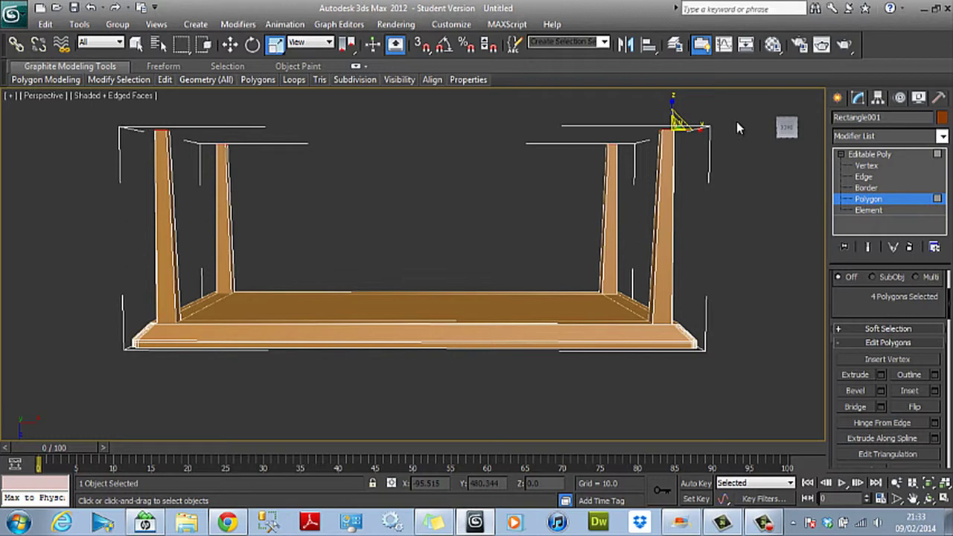
click(863, 198)
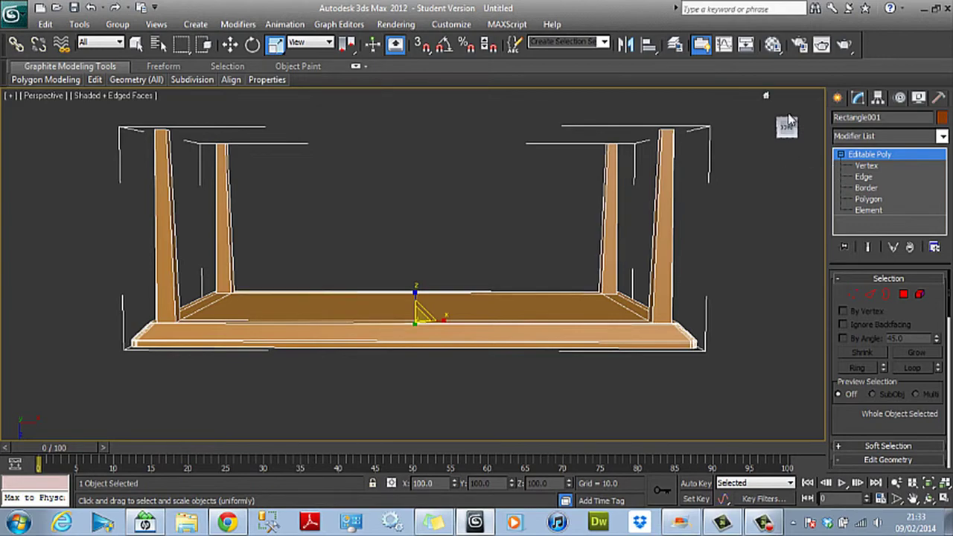
Examine the table's overall shape from the front and from its underside in the Perspective view.
drag(789, 123, 777, 212)
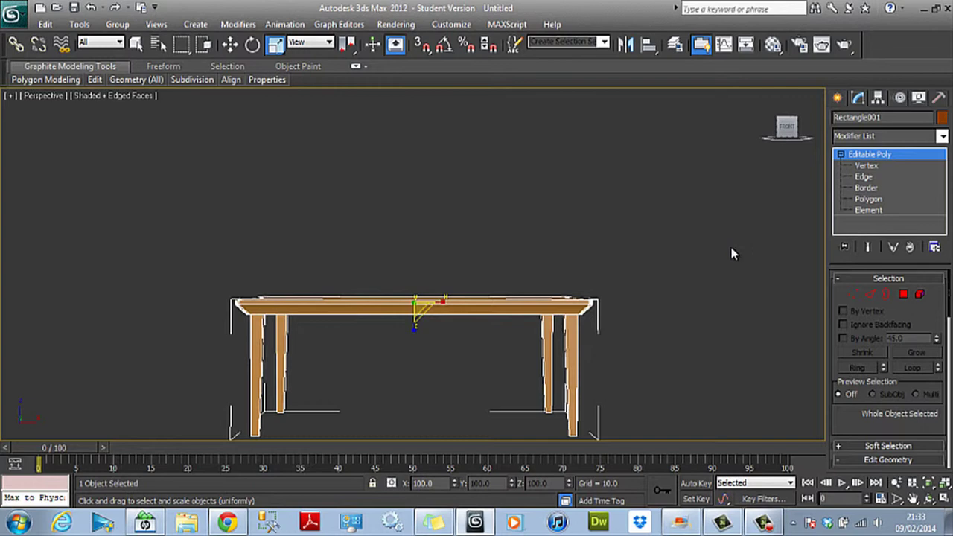
scroll(732, 255, down, 2)
scroll(698, 256, up, 2)
click(944, 498)
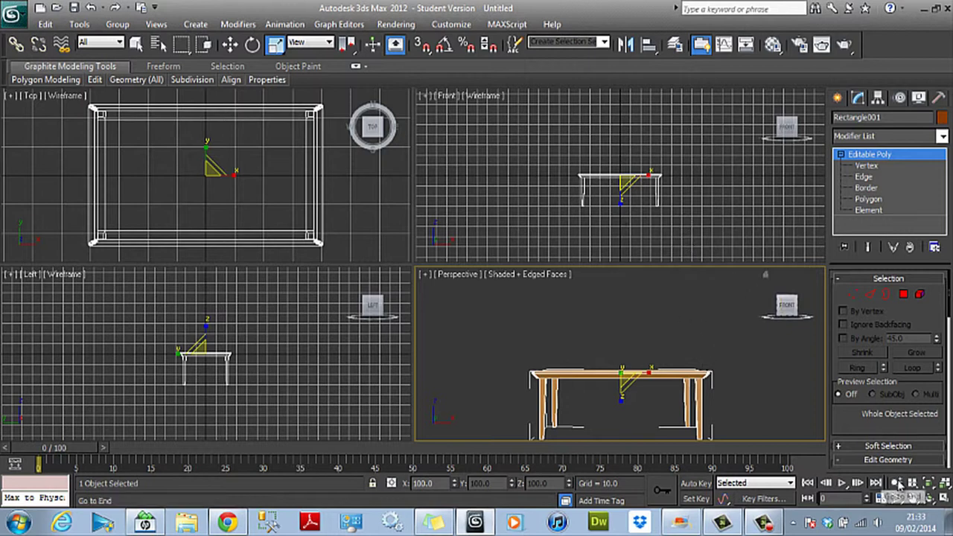
click(944, 500)
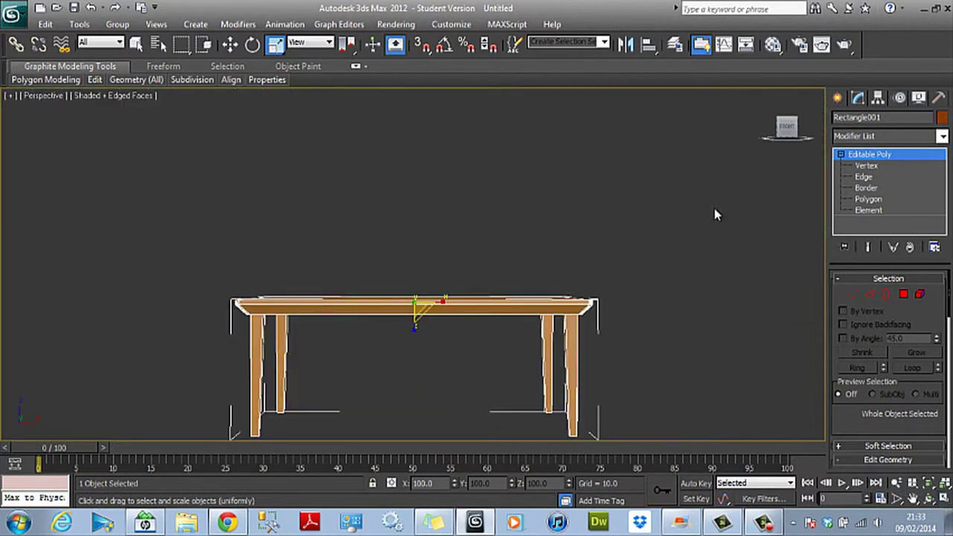
drag(787, 137, 792, 108)
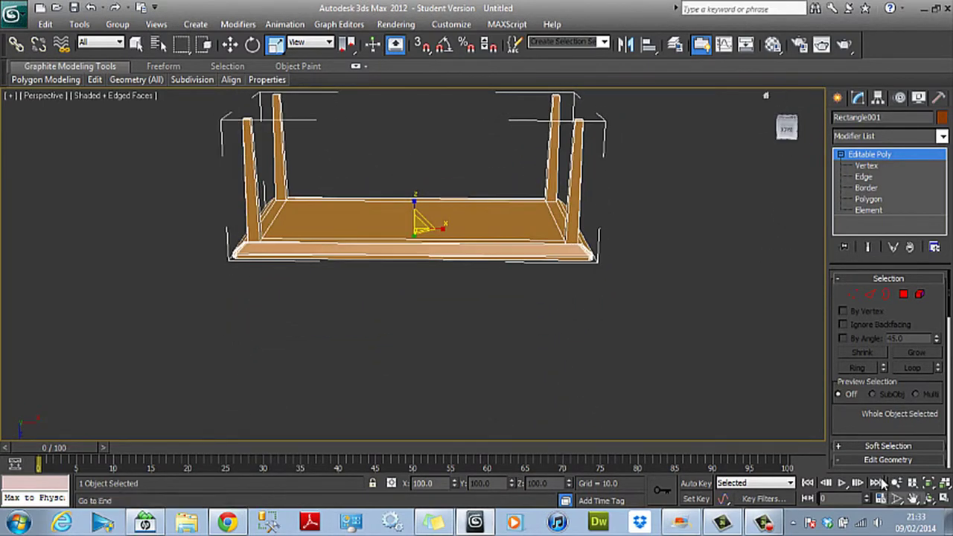
click(913, 498)
drag(548, 165, 568, 237)
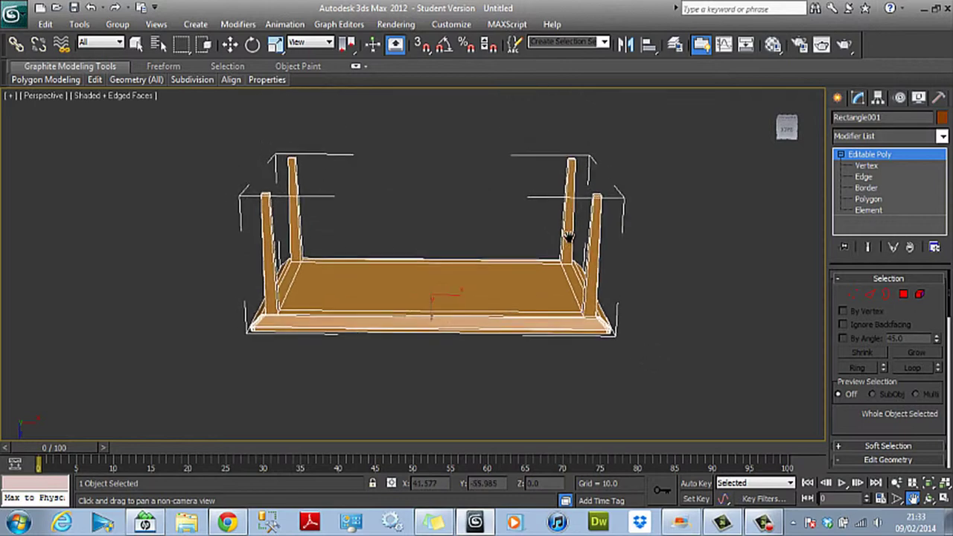
scroll(568, 238, up, 3)
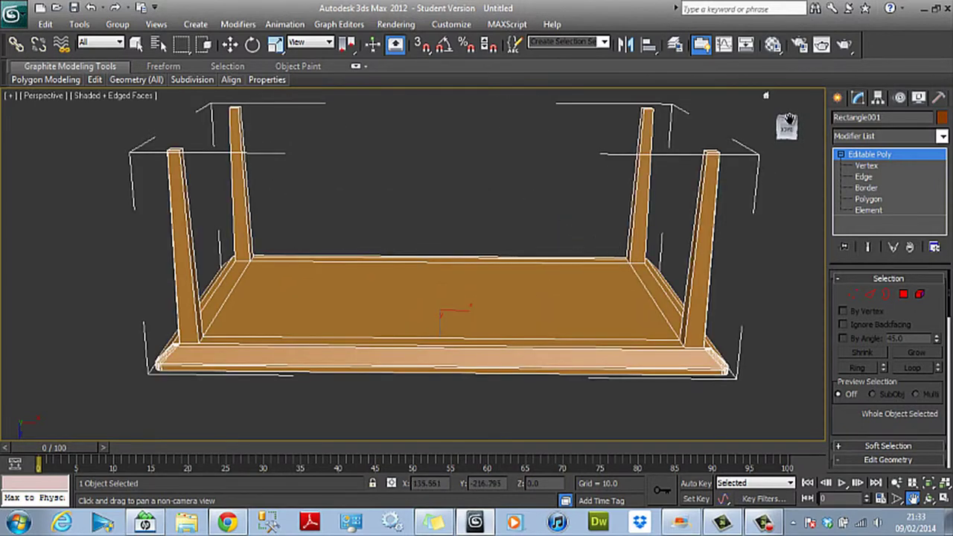
Select the two facing leg-base edges at one short end of the table's underside in Edge mode.
drag(791, 124, 782, 133)
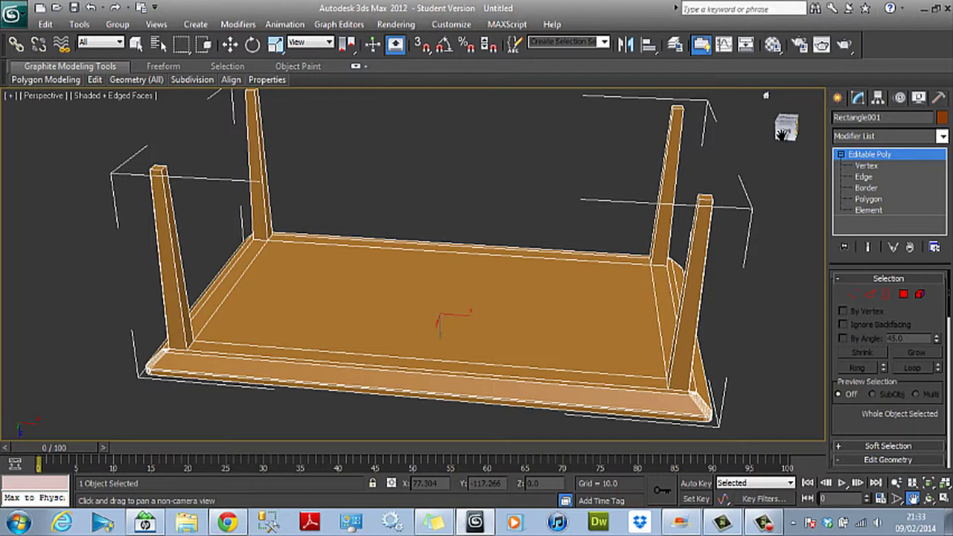
key(w)
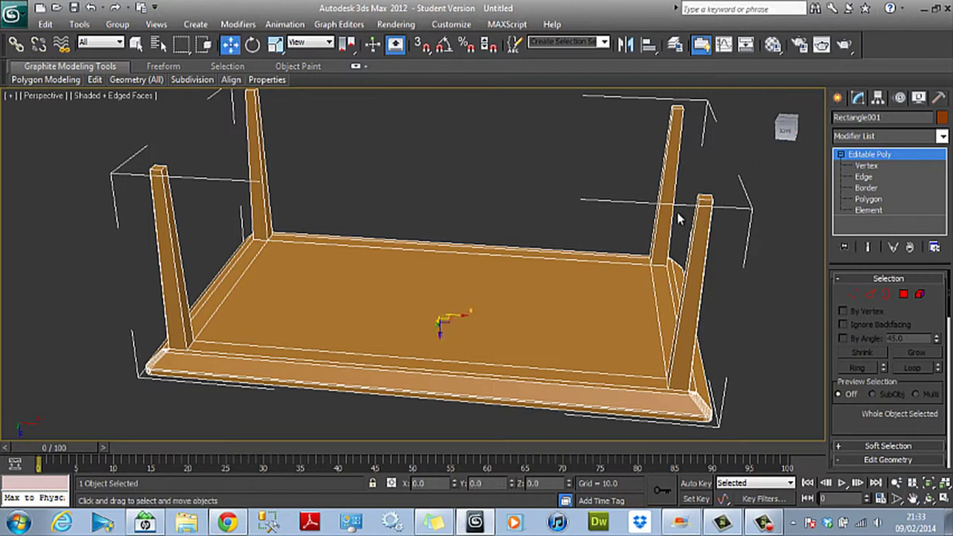
click(872, 296)
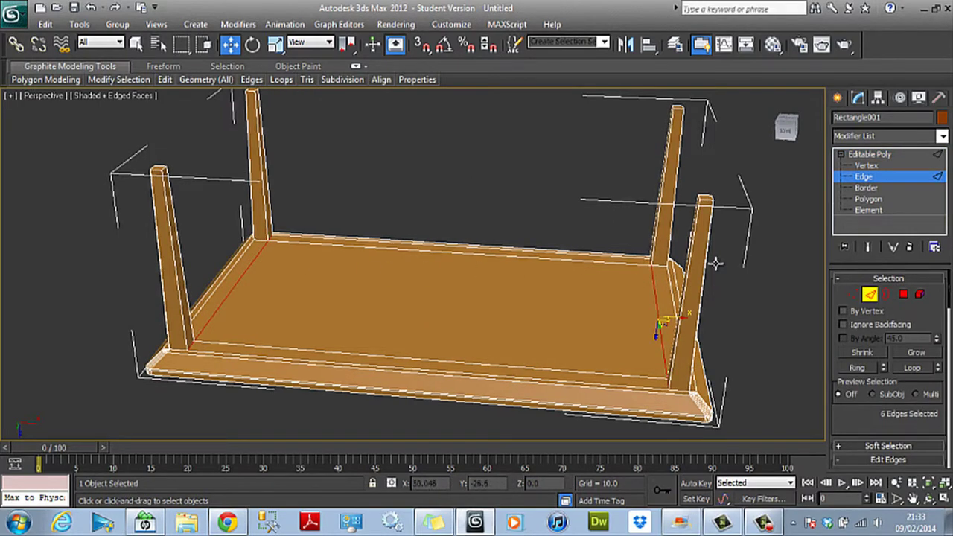
click(658, 266)
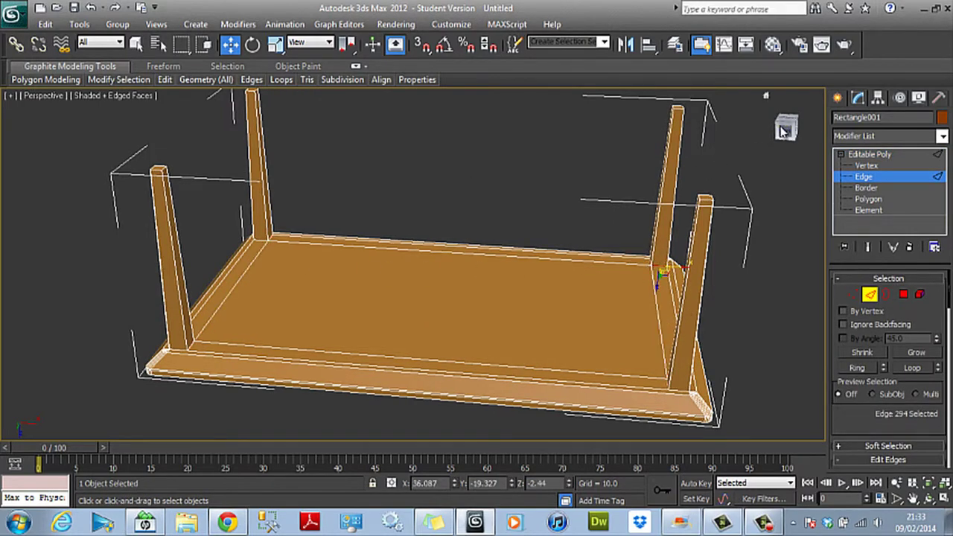
drag(783, 132, 458, 156)
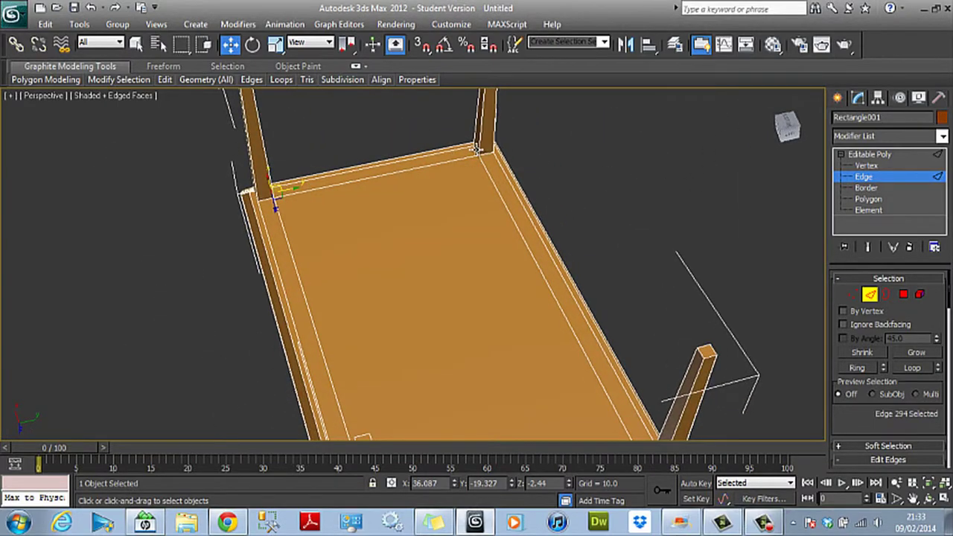
ctrl+click(475, 149)
alt+middle_drag(472, 151, 566, 105)
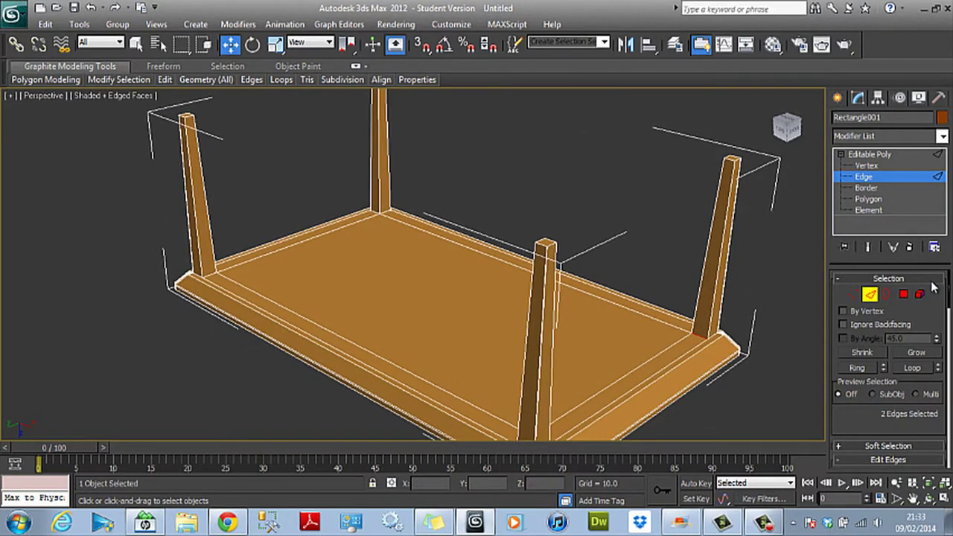
Connect the two selected leg-base edges with 2 segments and a pinch of 53.
drag(948, 294, 946, 357)
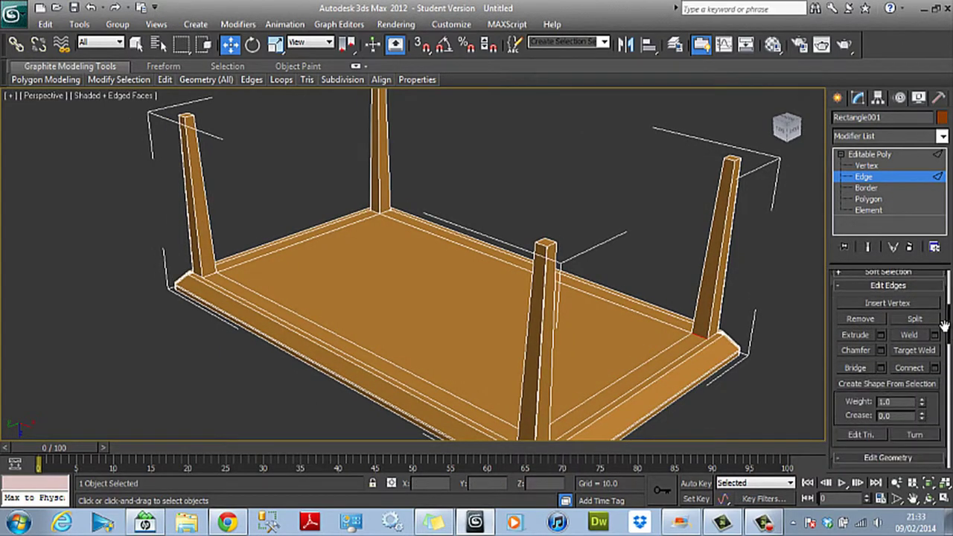
click(935, 368)
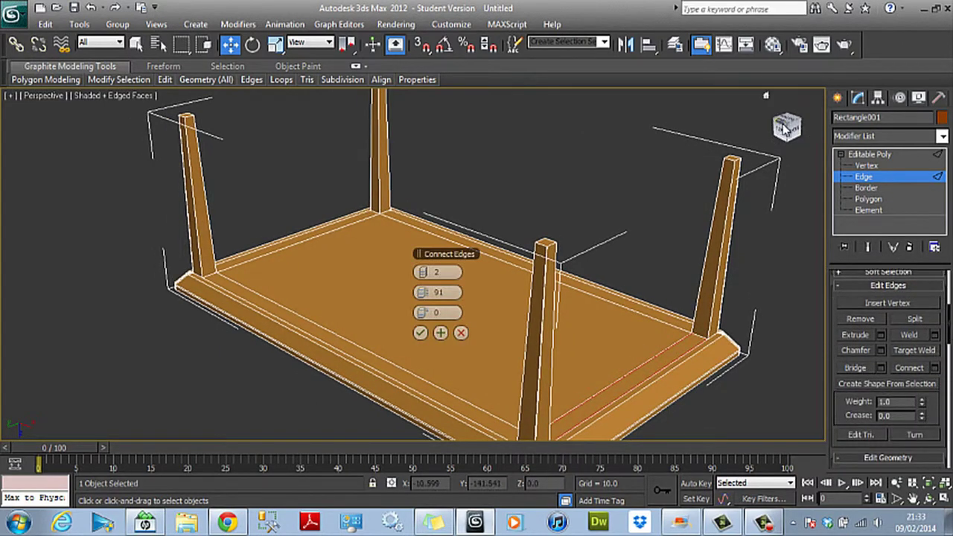
drag(781, 128, 777, 131)
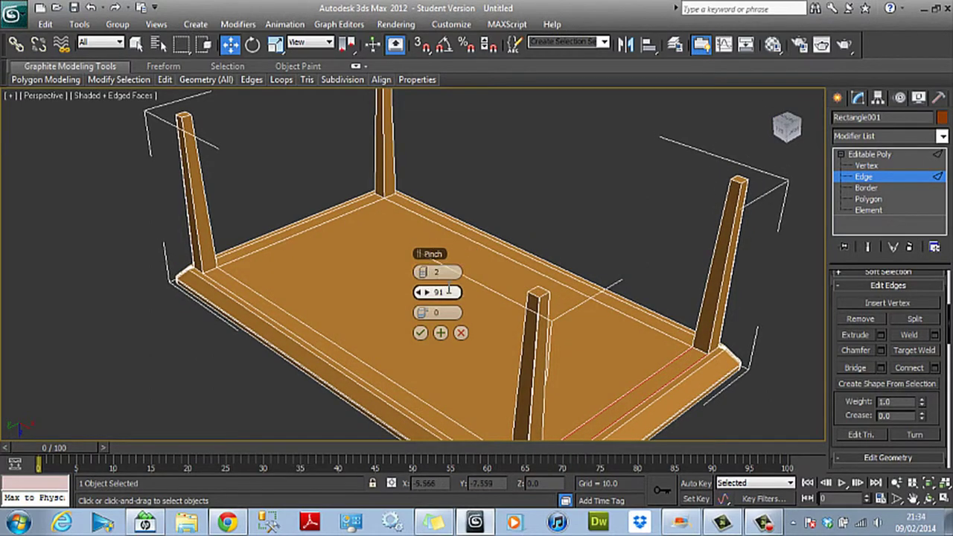
drag(448, 292, 425, 293)
text(53)
key(Return)
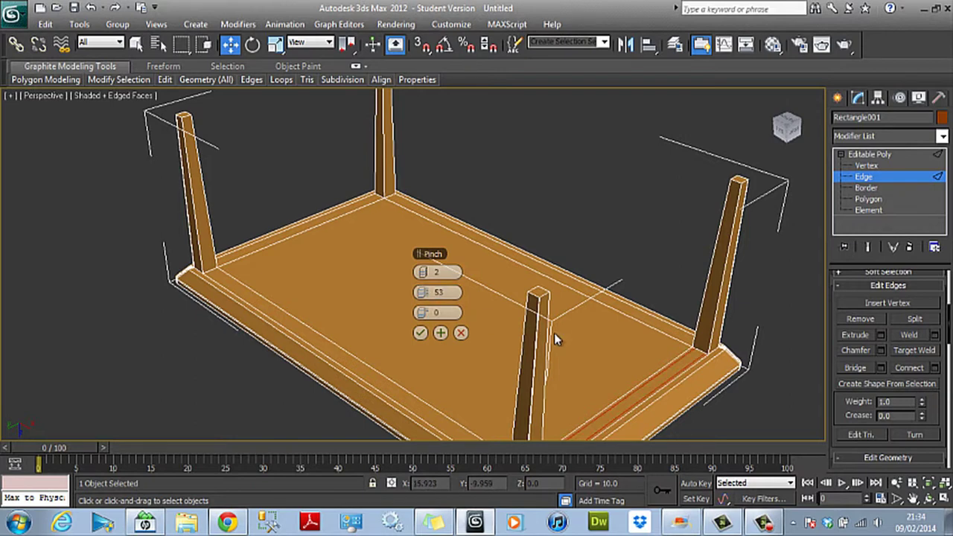
click(420, 334)
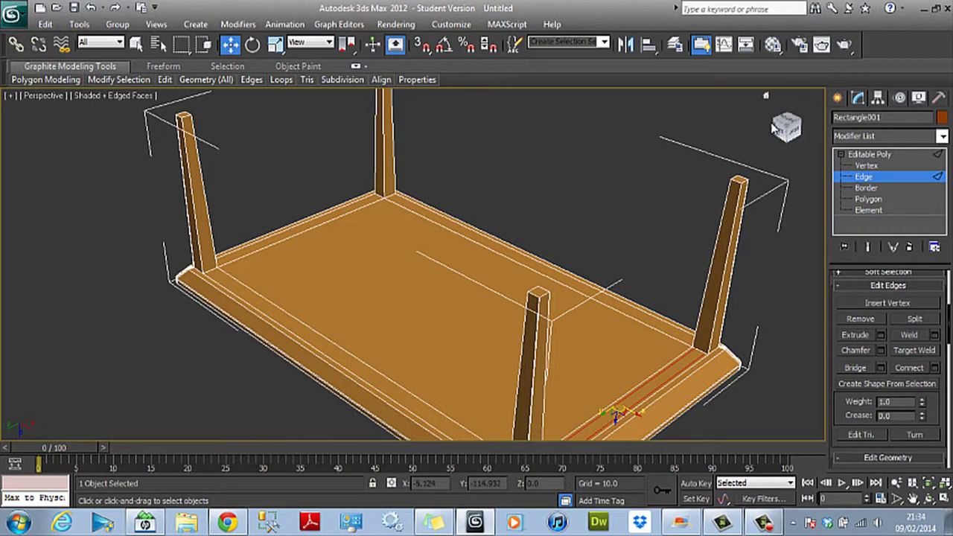
Select the facing leg-base edges along one long side and connect them with 2 segments and a pinch of 53.
drag(789, 128, 583, 227)
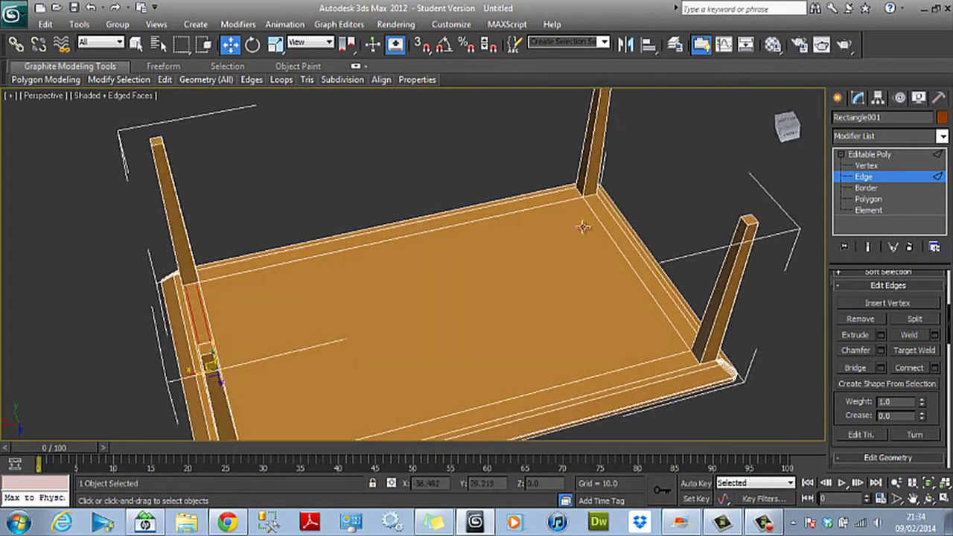
click(700, 358)
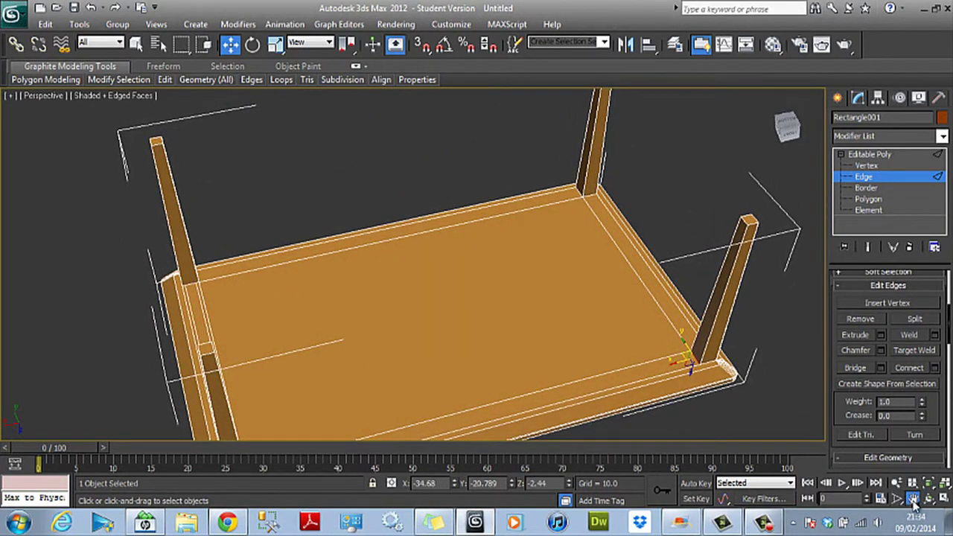
middle_drag(606, 373, 606, 320)
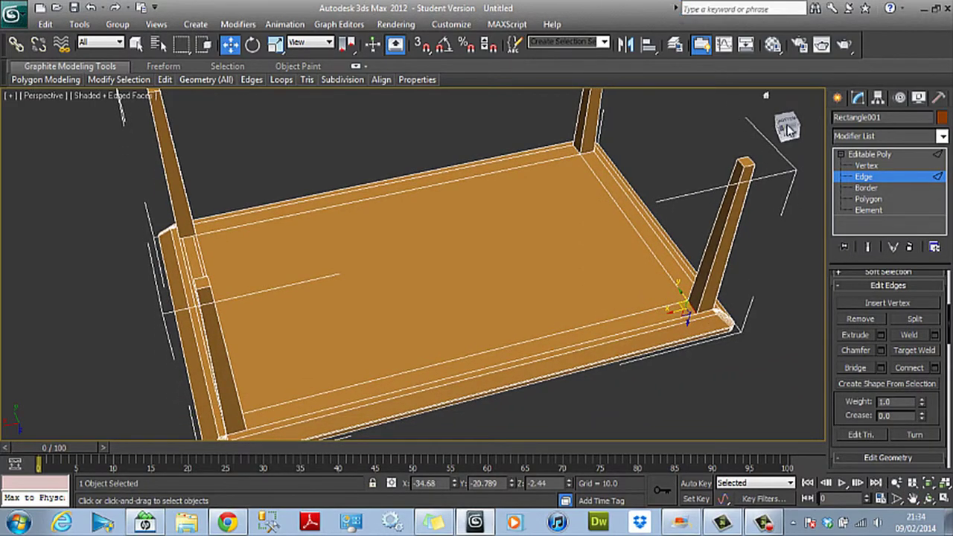
drag(748, 132, 261, 258)
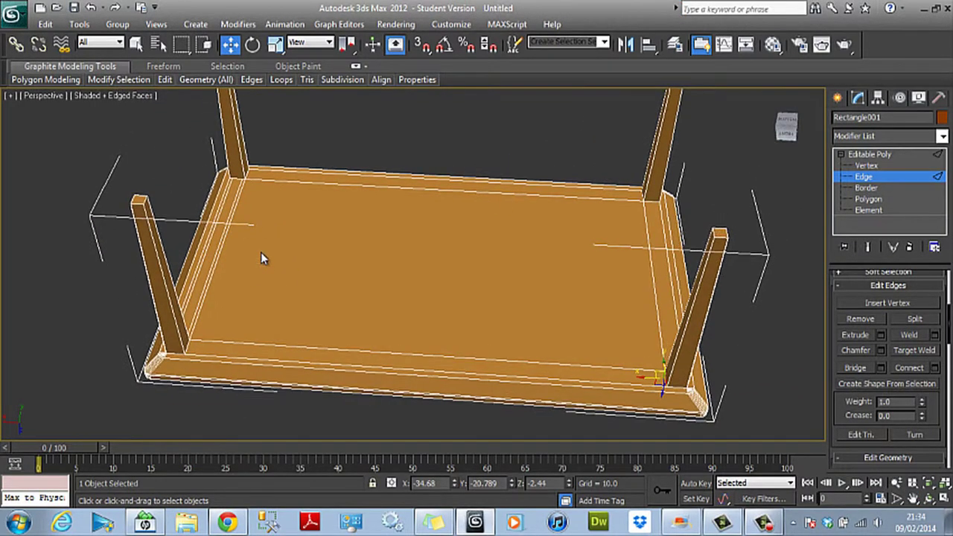
click(186, 342)
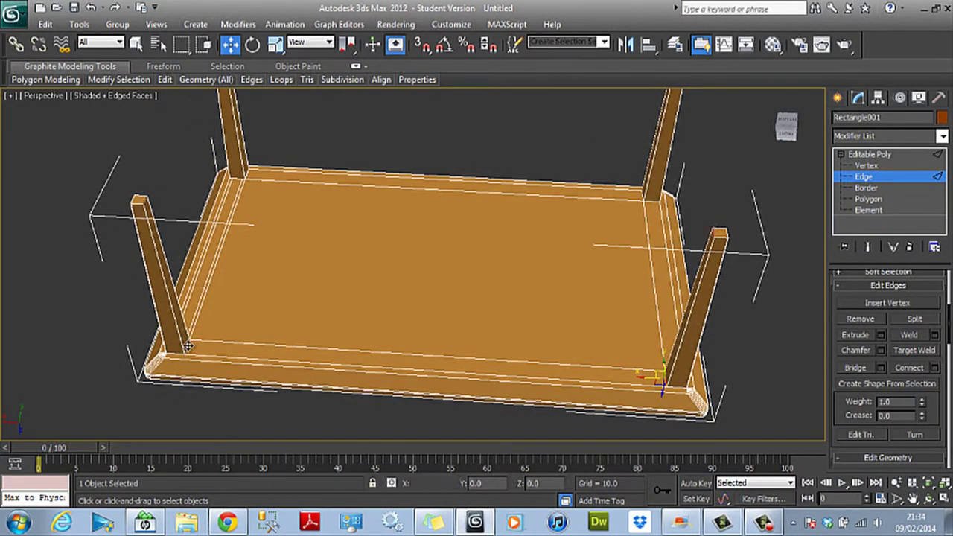
click(935, 367)
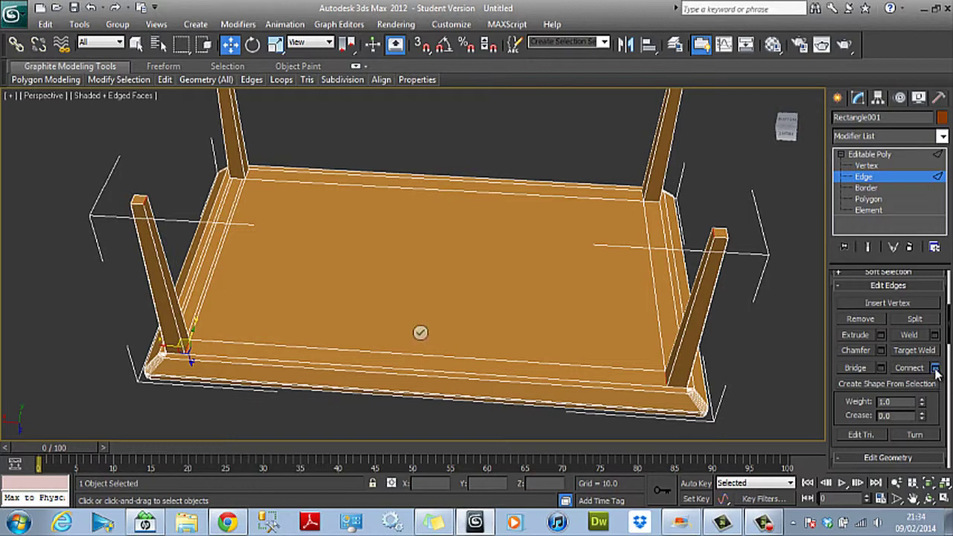
drag(421, 312, 421, 316)
click(420, 334)
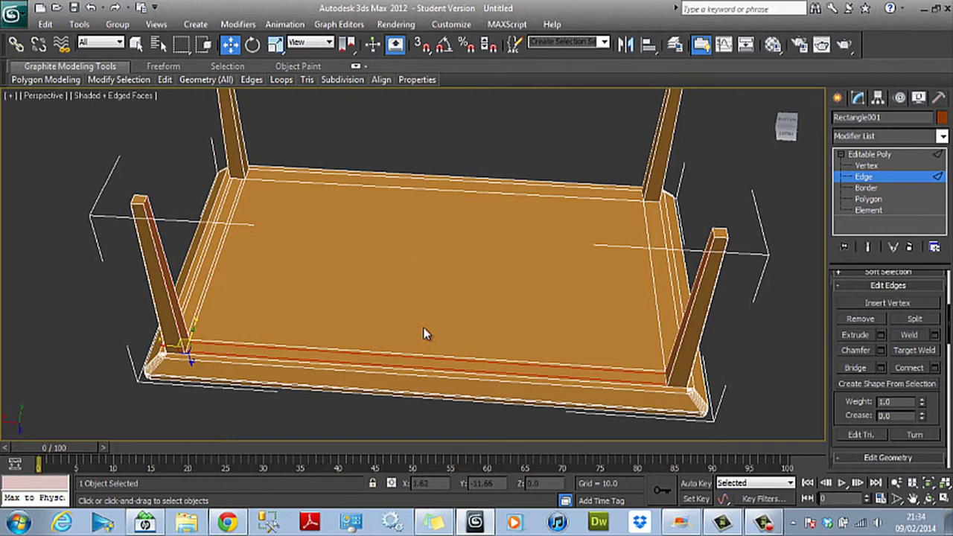
Connect the facing leg-base edges at the other short end with 2 segments and a pinch of 53.
click(644, 197)
alt+middle_drag(640, 195, 106, 267)
click(192, 308)
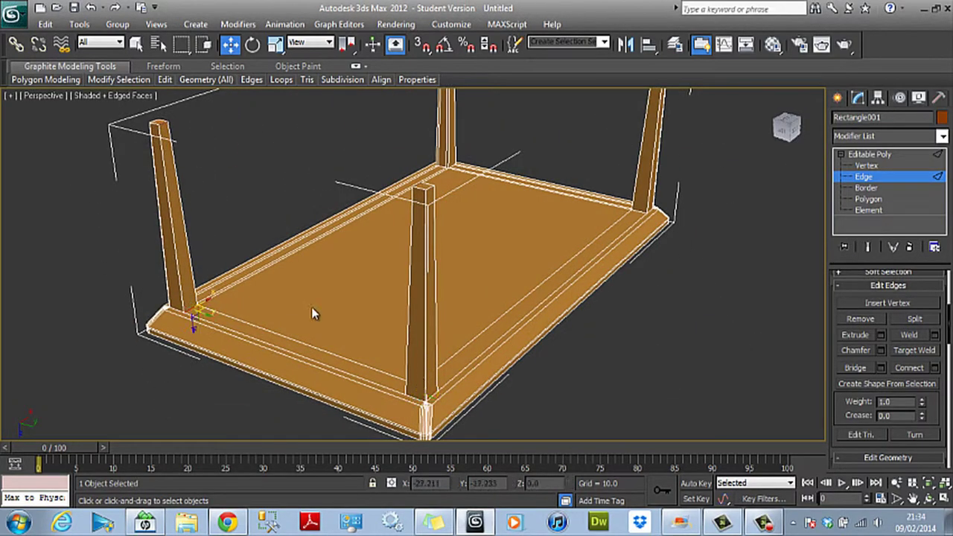
click(935, 367)
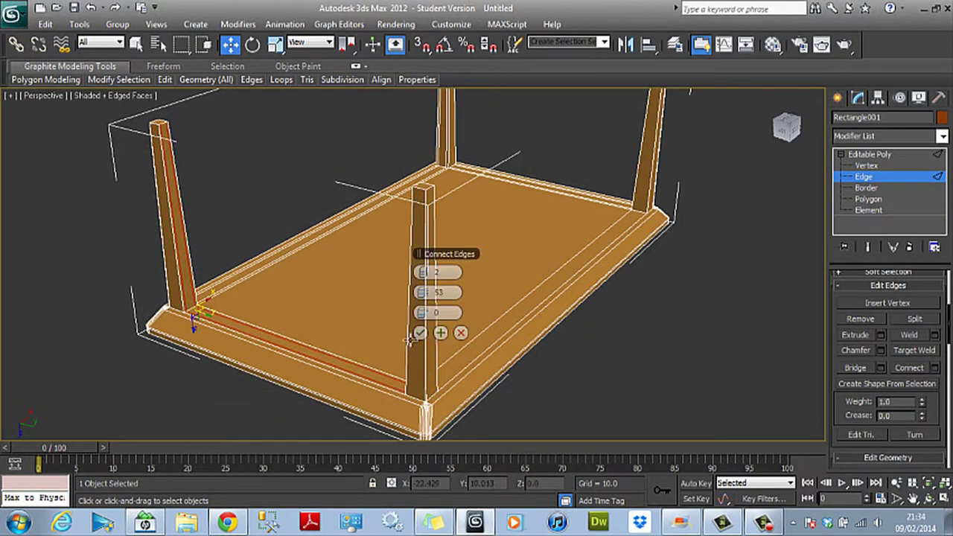
click(420, 333)
Connect the facing leg-base edges along the remaining long side with 2 segments and a pinch of 53.
alt+middle_drag(779, 115, 238, 298)
click(192, 312)
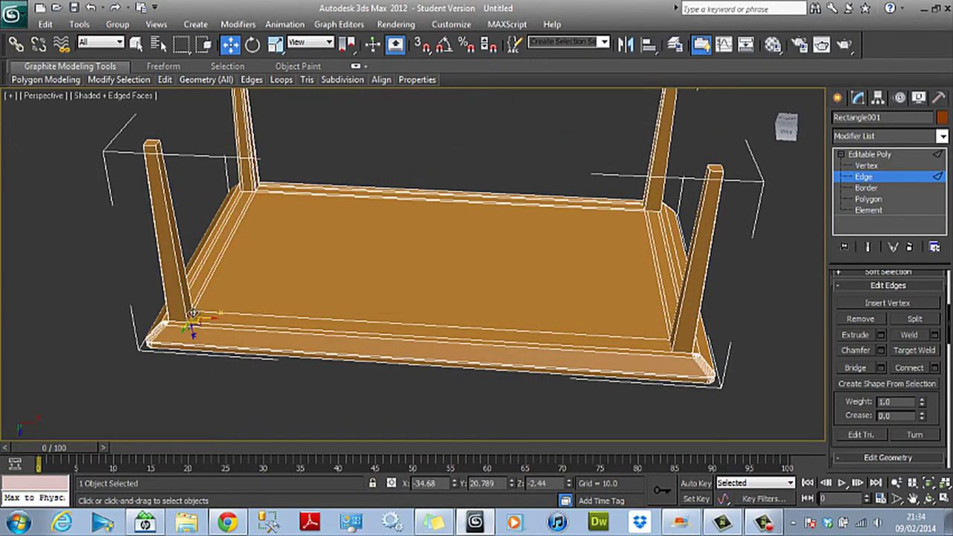
click(670, 344)
click(726, 348)
drag(789, 127, 774, 131)
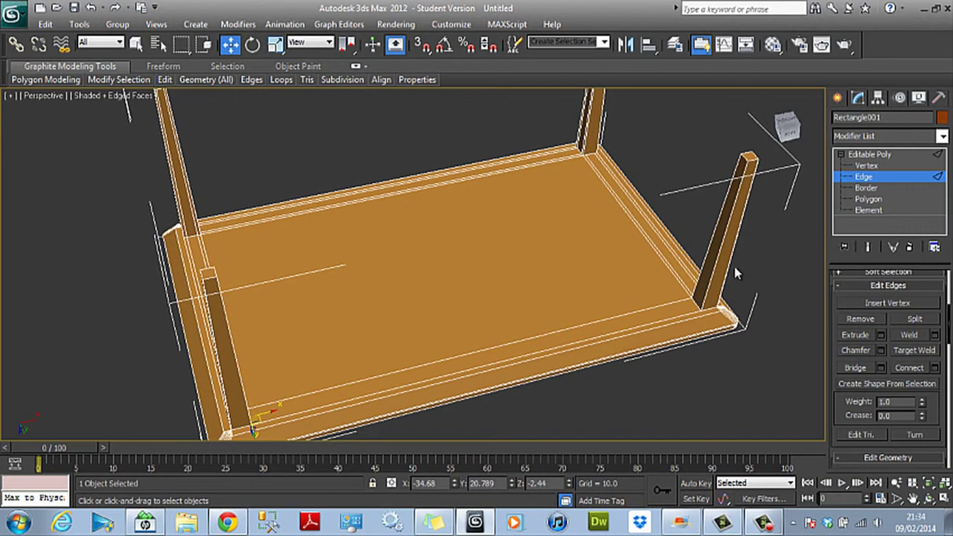
click(692, 314)
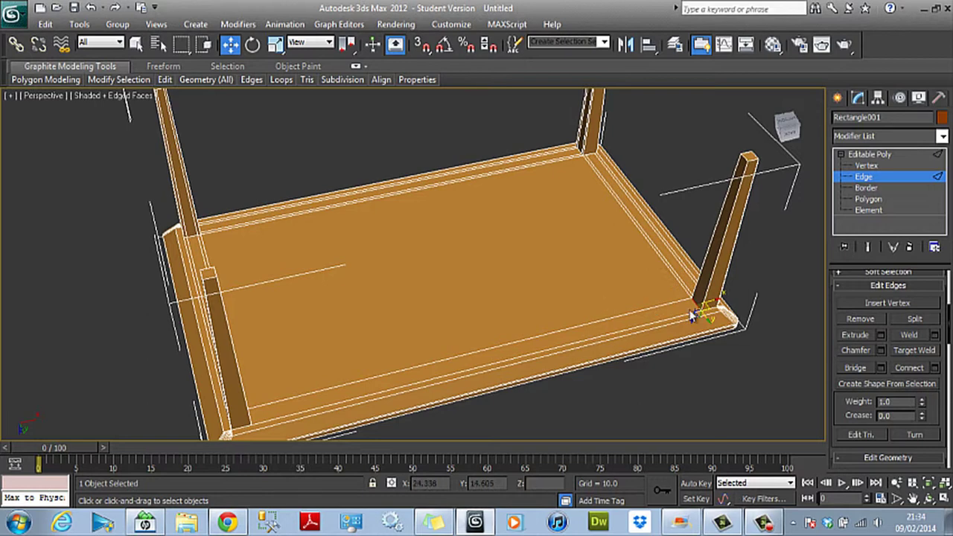
click(935, 369)
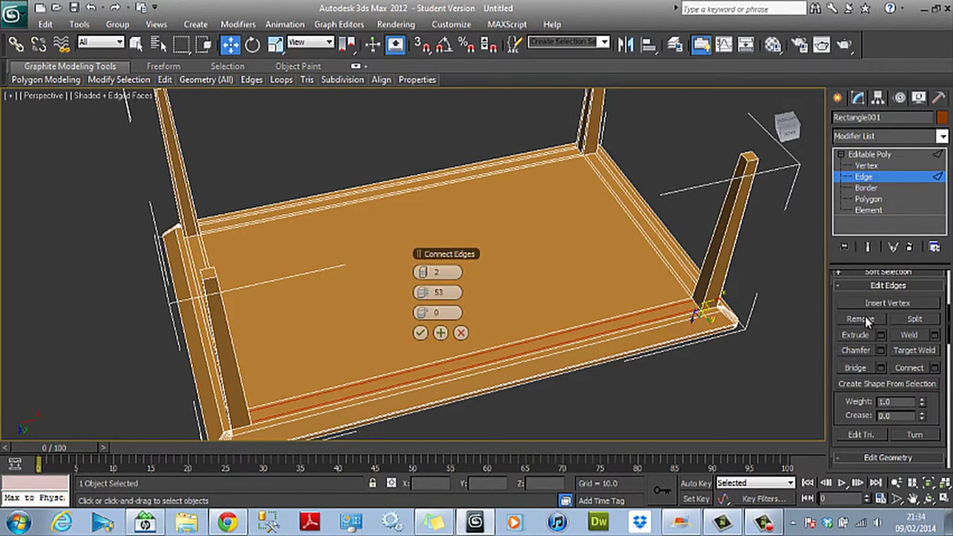
click(421, 333)
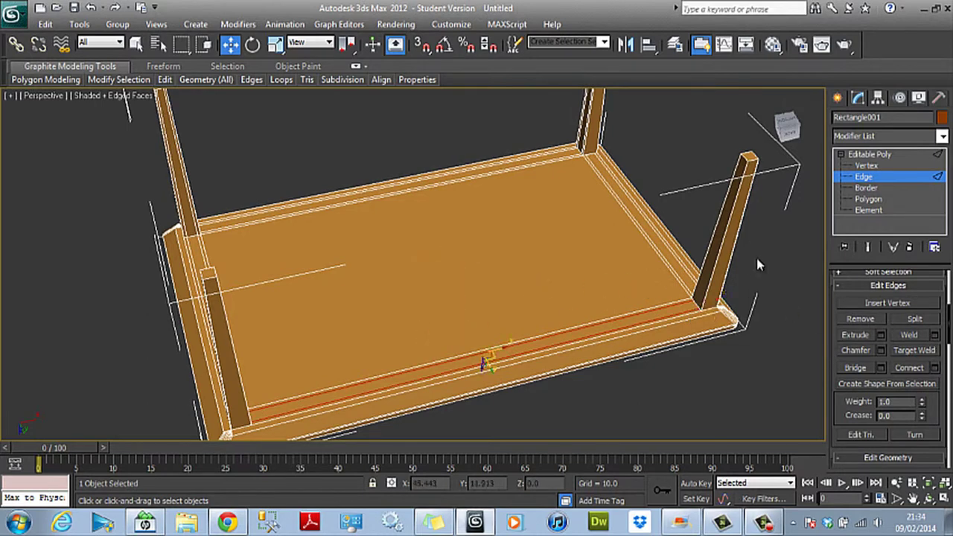
Select the four narrow strip polygons running between the legs on the table's underside in Polygon mode.
click(868, 199)
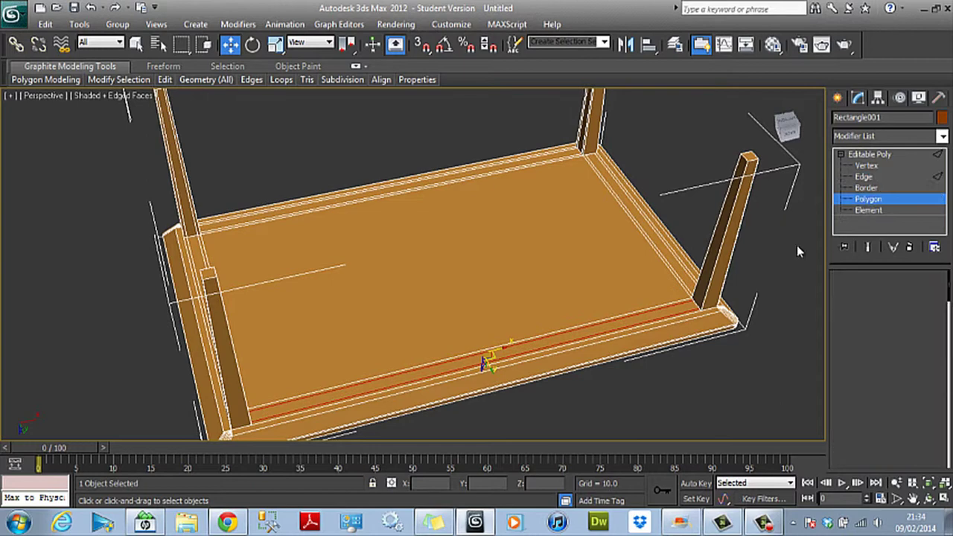
click(663, 253)
ctrl+click(414, 184)
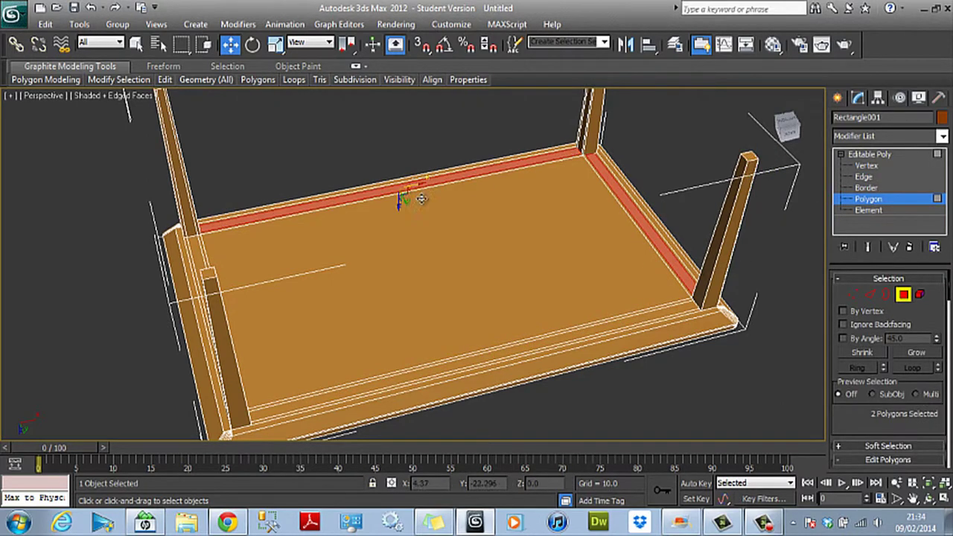
ctrl+click(492, 355)
click(789, 127)
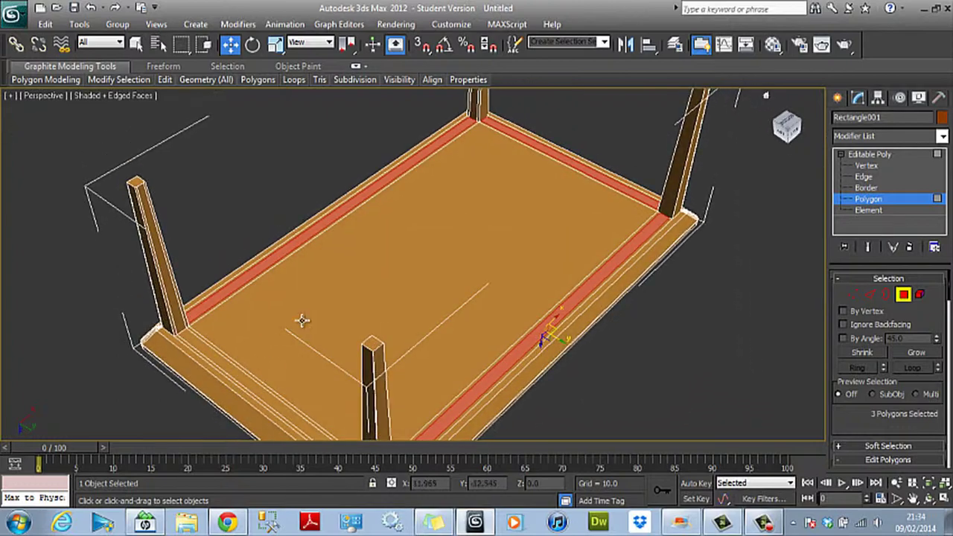
ctrl+click(253, 382)
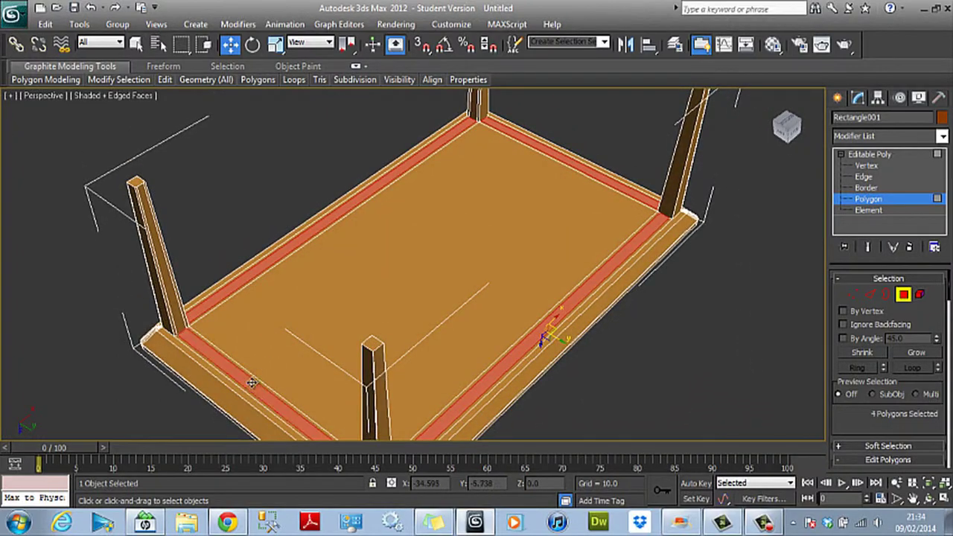
click(801, 128)
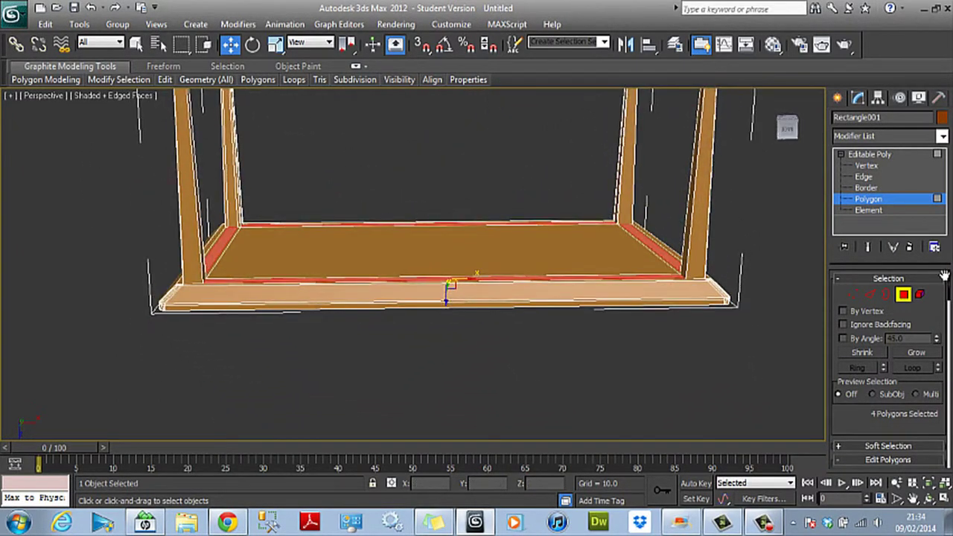
Extrude the four selected strip polygons between the legs with a height of 7.
drag(949, 287, 949, 315)
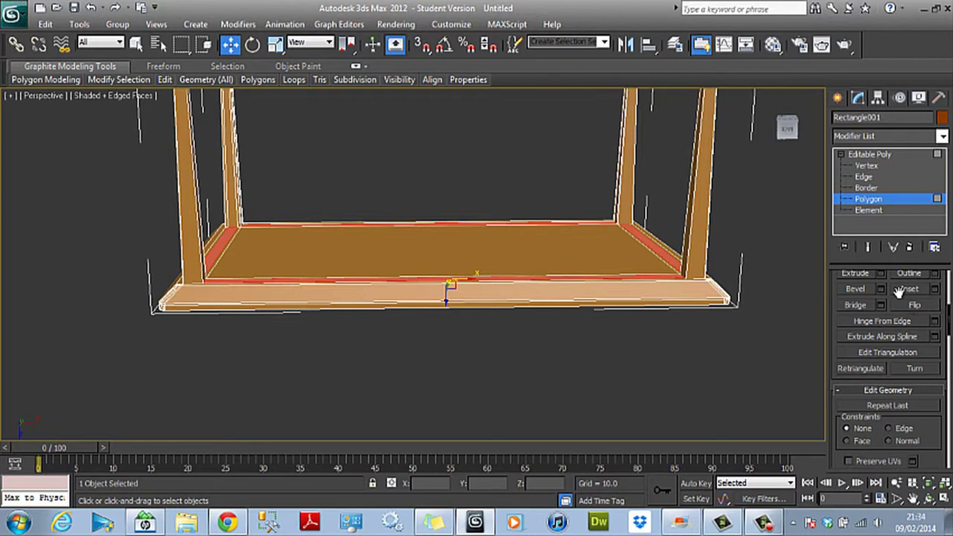
drag(950, 319, 949, 302)
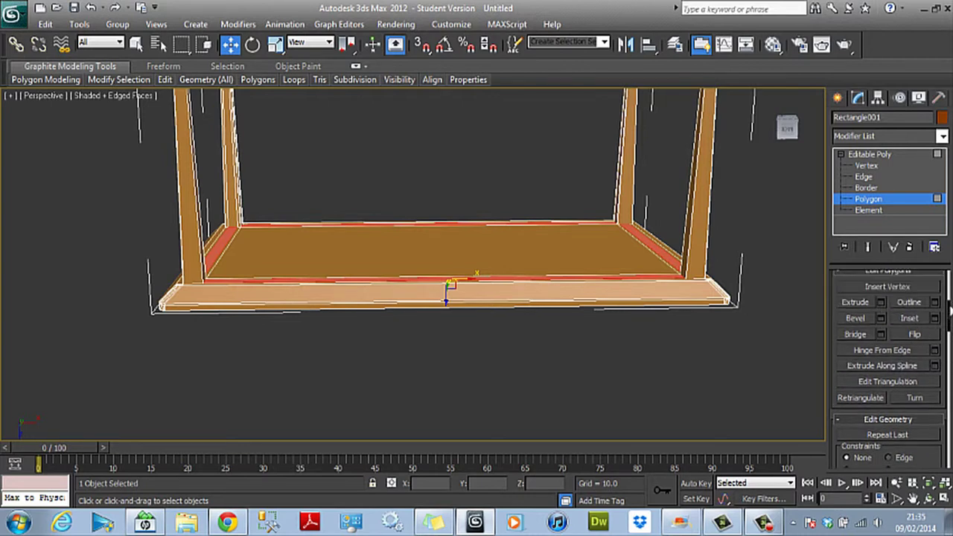
click(880, 302)
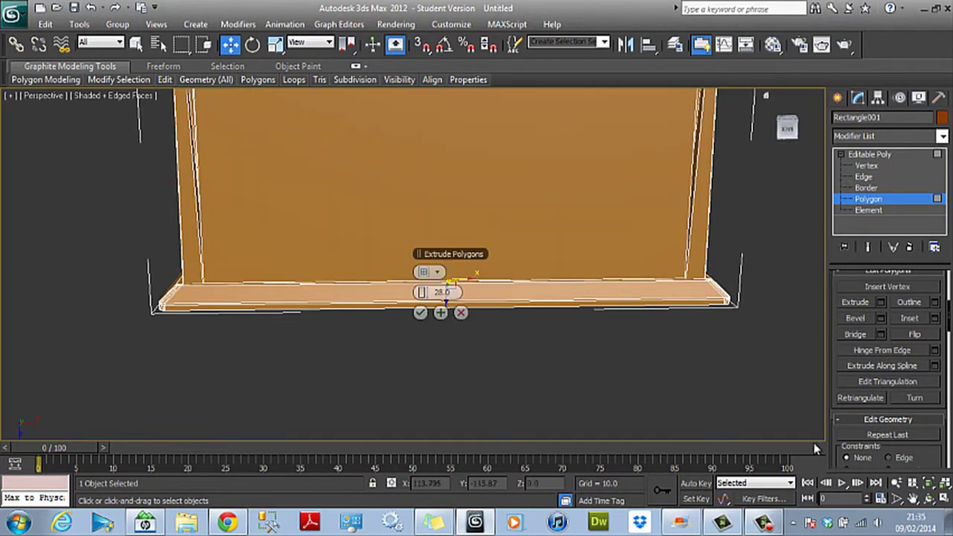
click(913, 498)
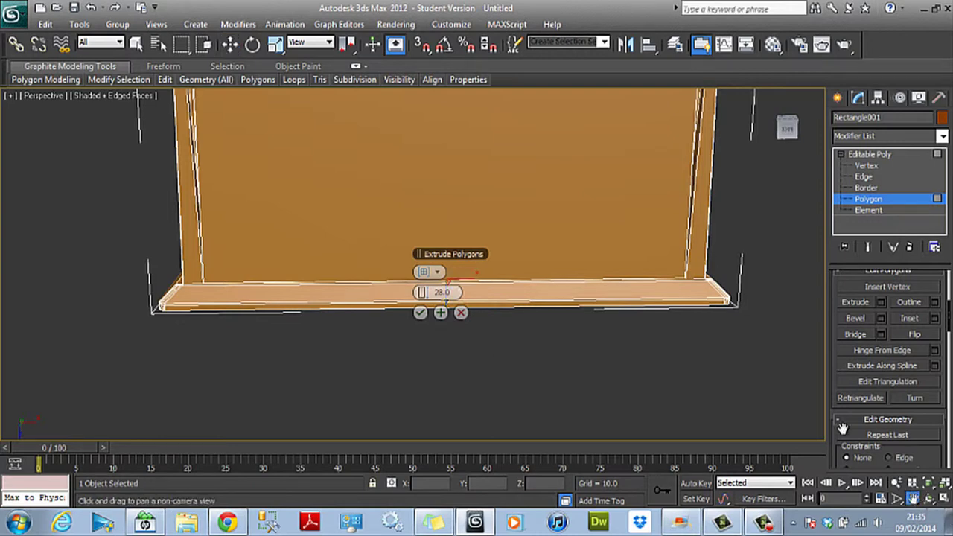
scroll(723, 304, down, 4)
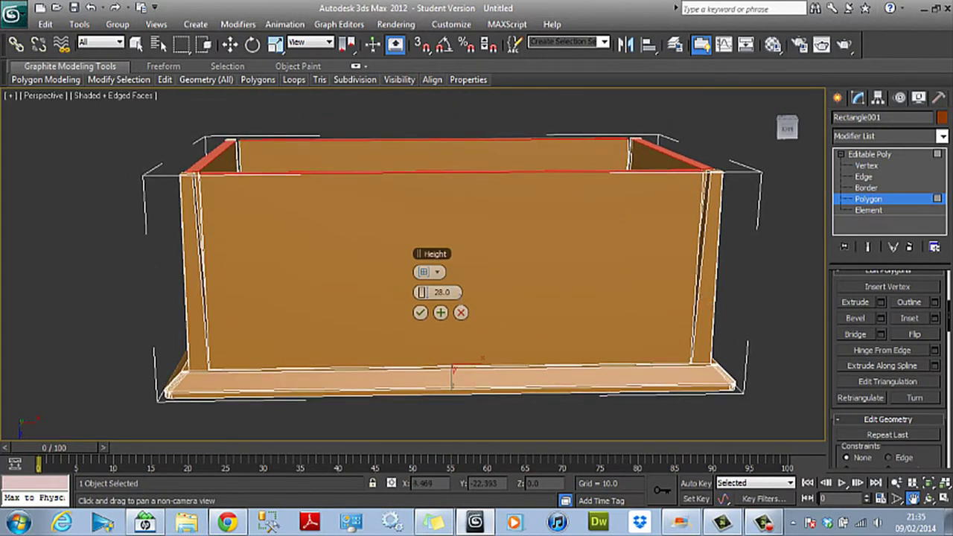
text(7)
key(Return)
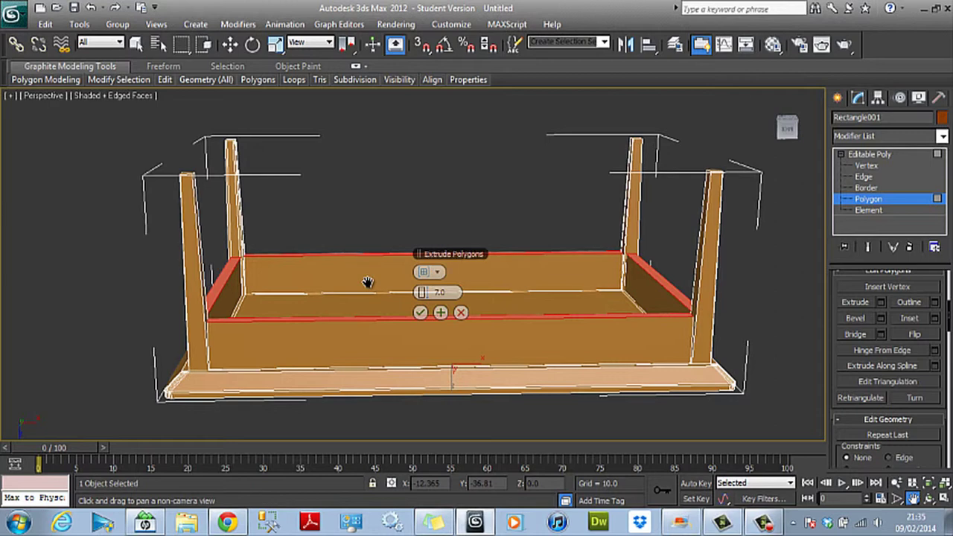
Try a height of 5 for the frame extrusion.
click(418, 293)
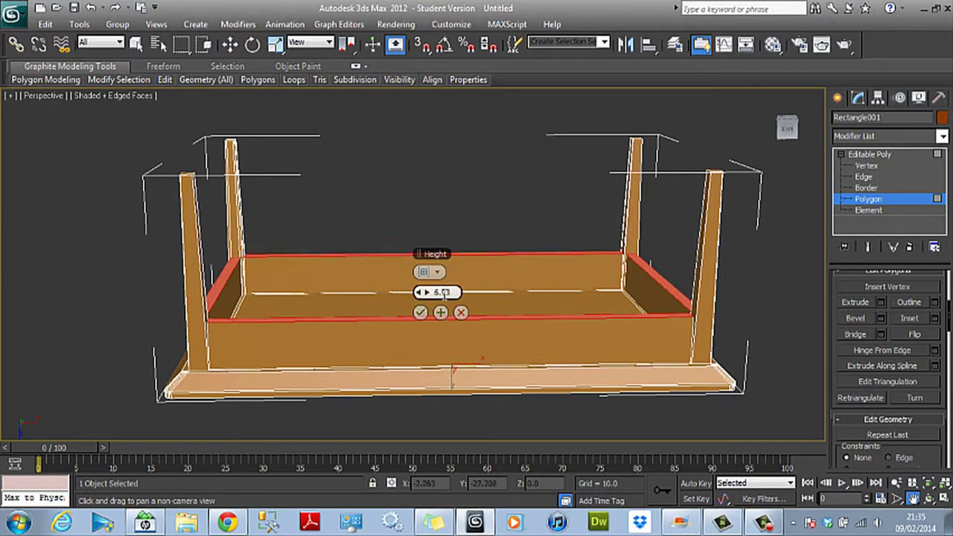
drag(454, 292, 398, 290)
text(5)
key(Return)
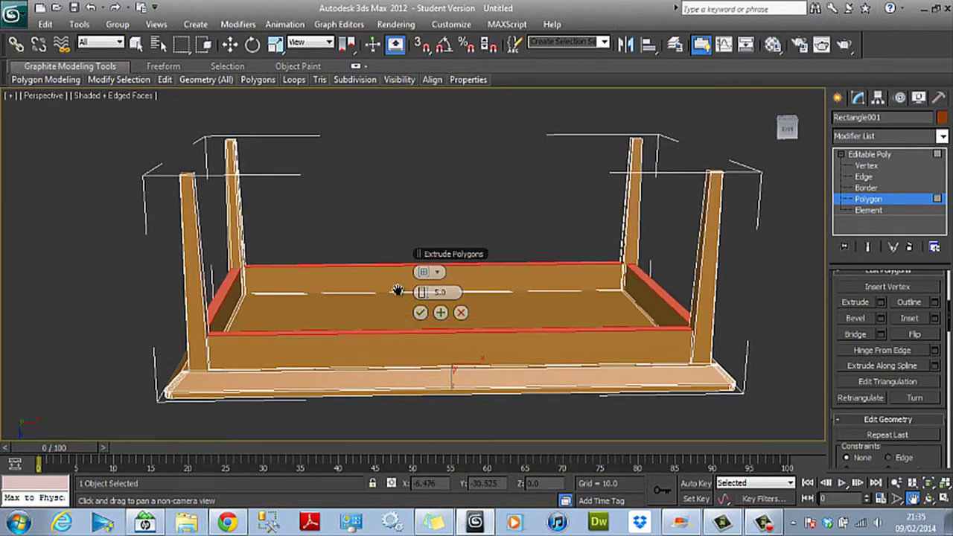
Set the frame's extrusion height to 3, accept it and leave Polygon mode.
drag(455, 292, 374, 291)
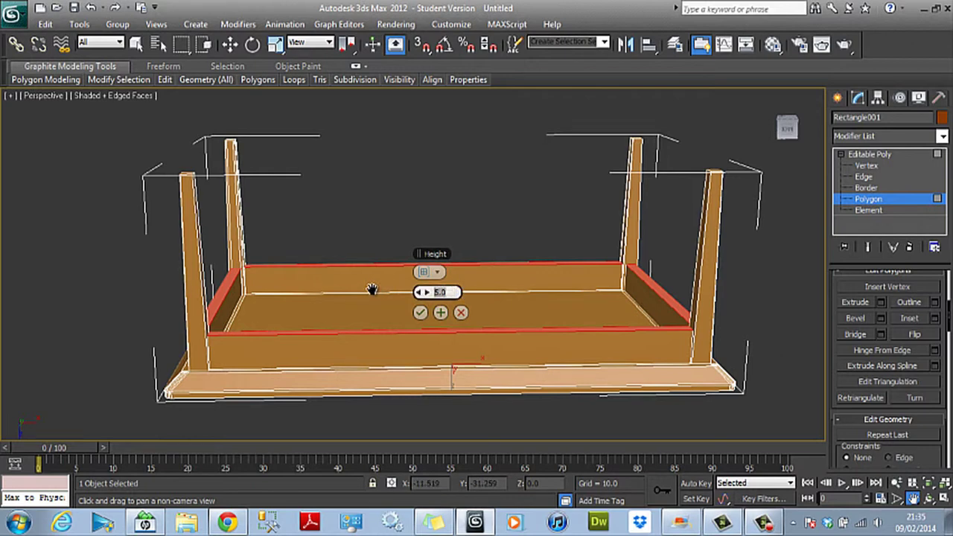
text(3)
key(Return)
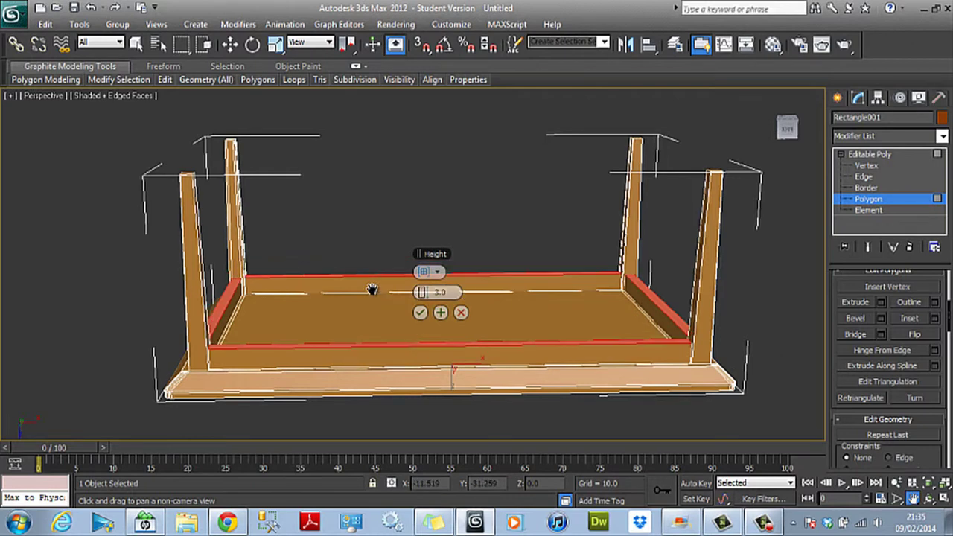
click(422, 313)
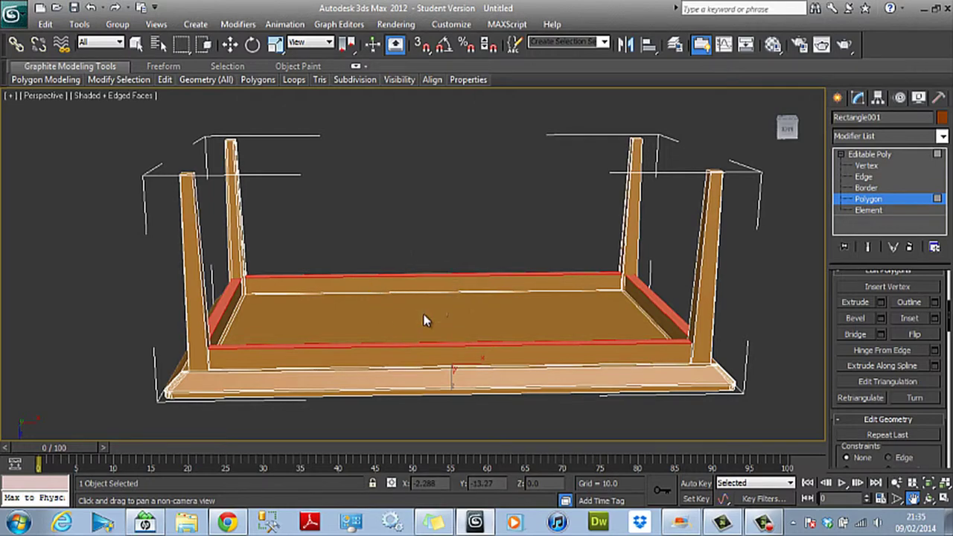
click(868, 198)
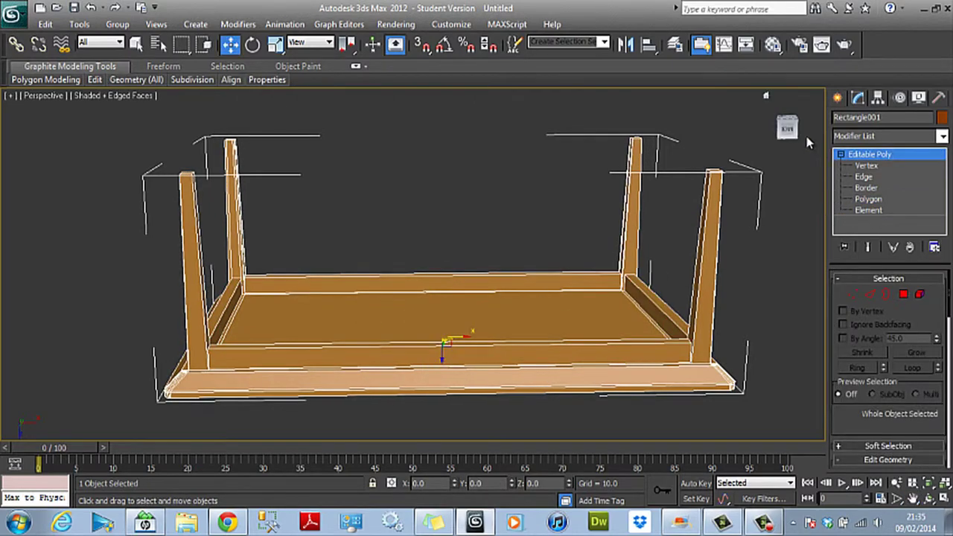
Examine the whole table from below and above, including the frame between the legs, and compare it in the four-viewport layout.
drag(788, 130, 781, 160)
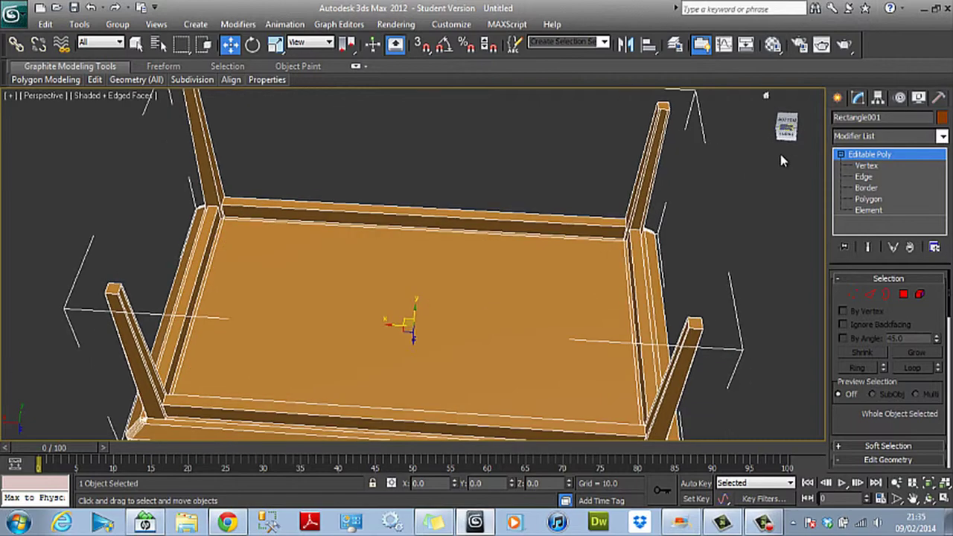
drag(784, 122, 784, 205)
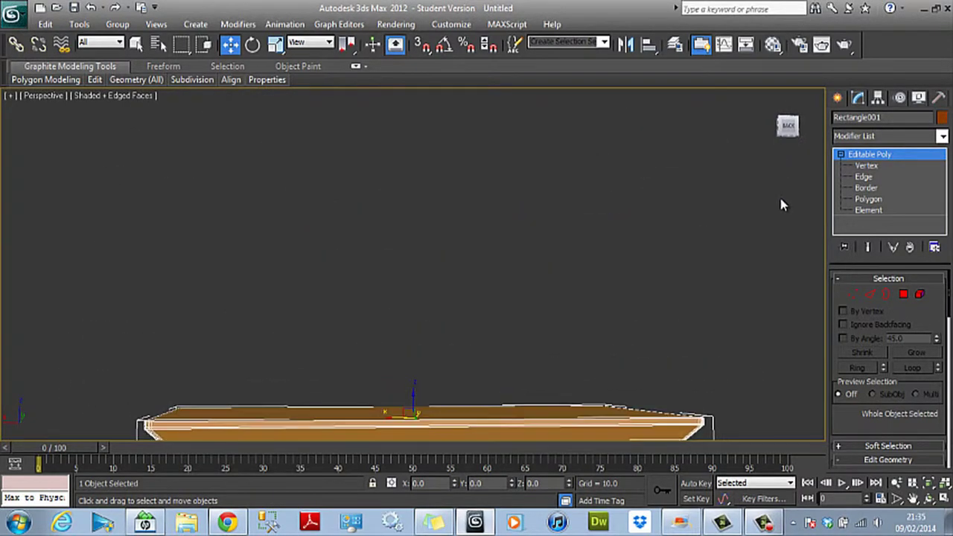
key(shift+z)
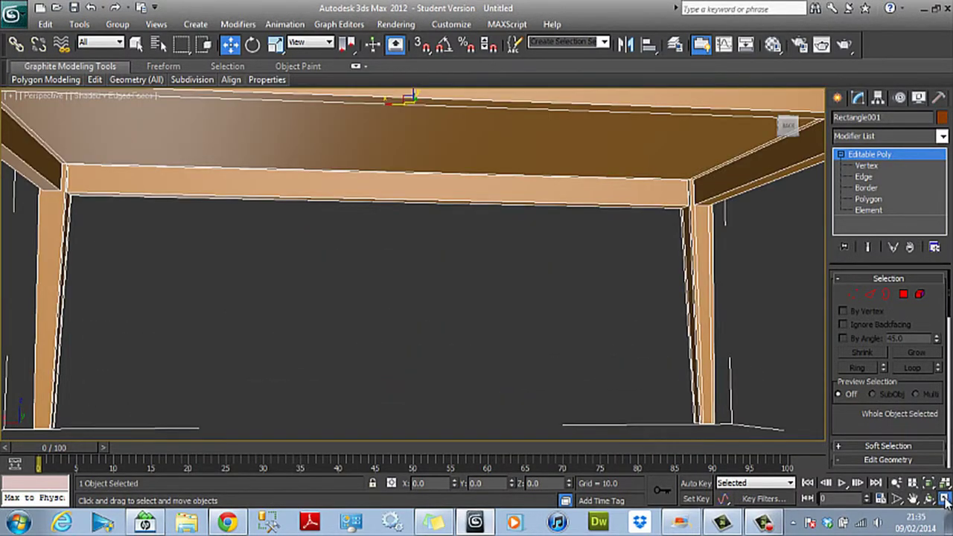
key(alt+w)
key(shift+y)
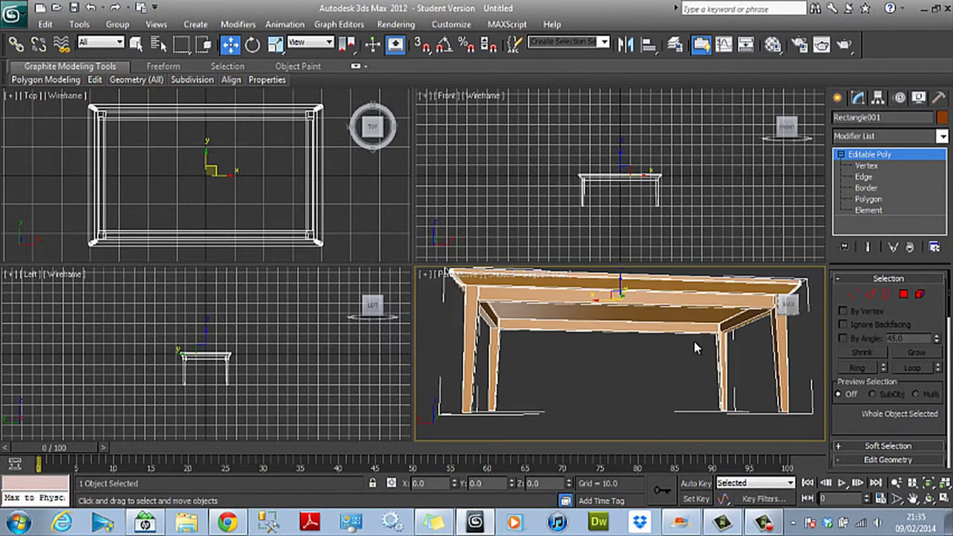
click(785, 311)
mouse_move(786, 311)
mouse_down()
mouse_move(795, 315)
mouse_move(783, 319)
mouse_up()
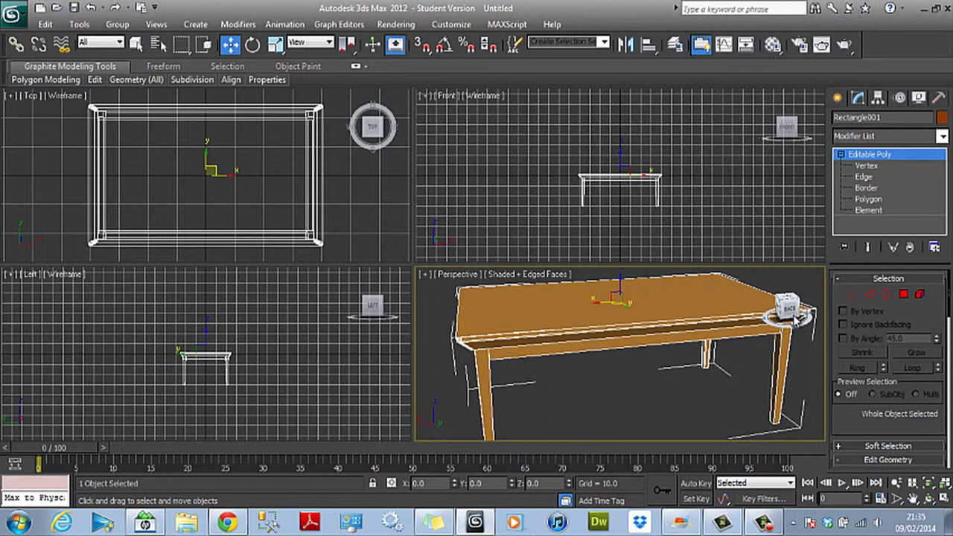
click(941, 499)
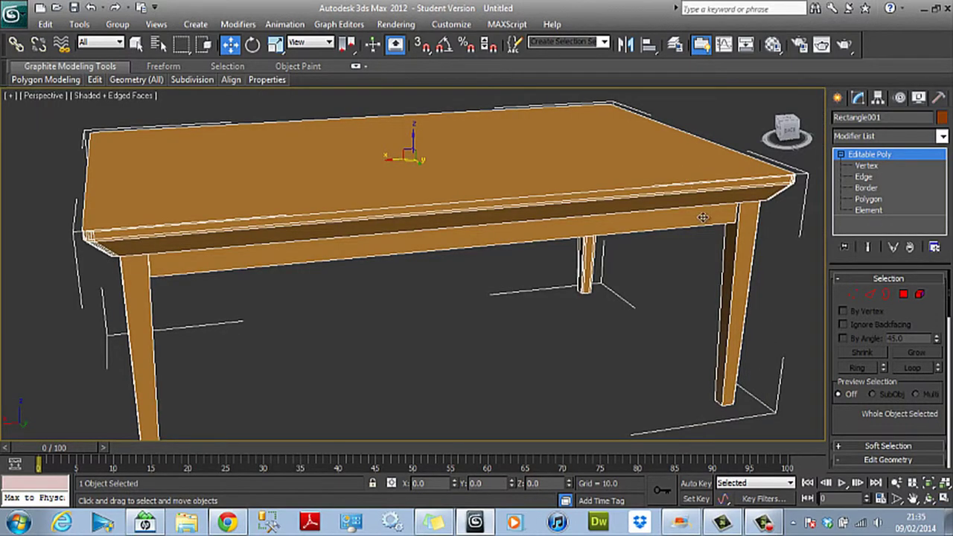
scroll(701, 237, down, 2)
scroll(702, 232, up, 2)
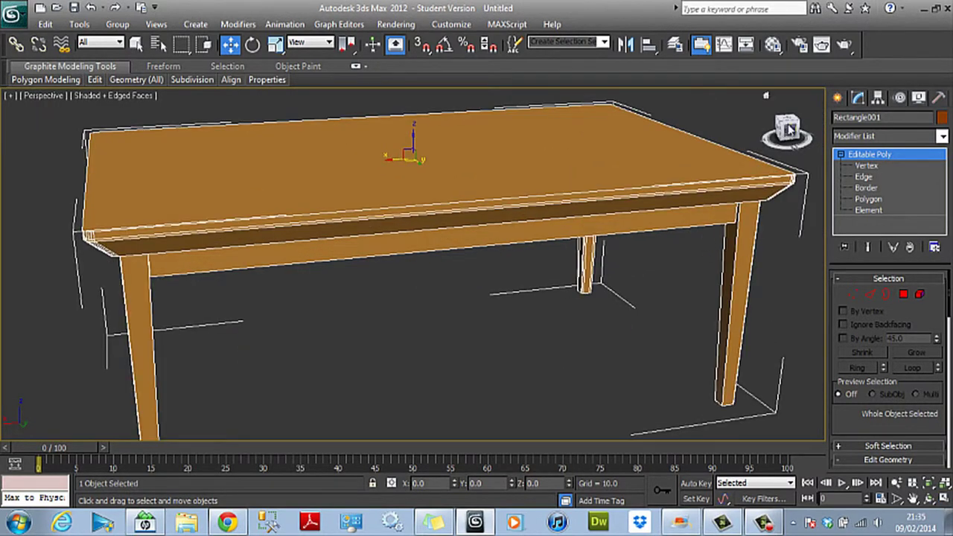
Render the table in the Perspective view from an angle above one long side, and close the rendered frame.
drag(789, 128, 706, 136)
scroll(763, 114, up, 2)
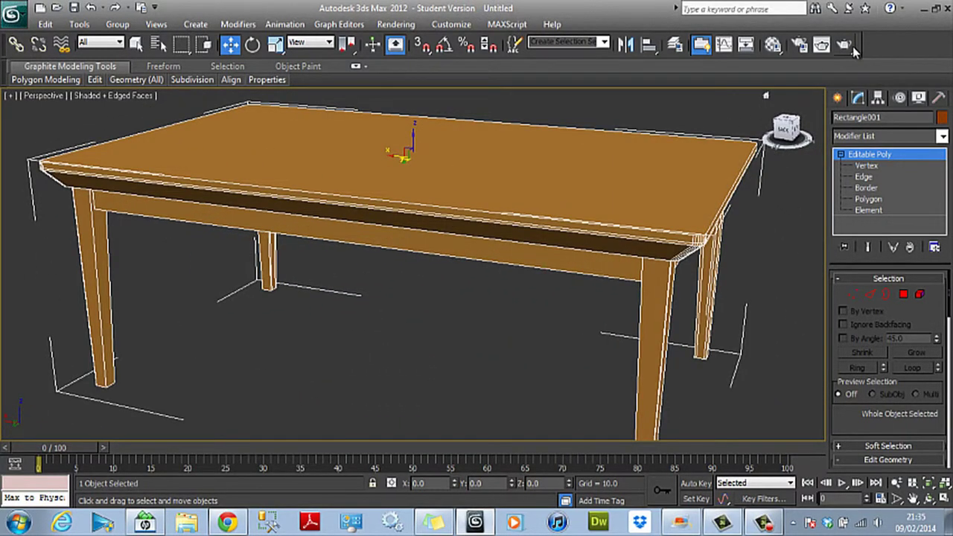
click(847, 45)
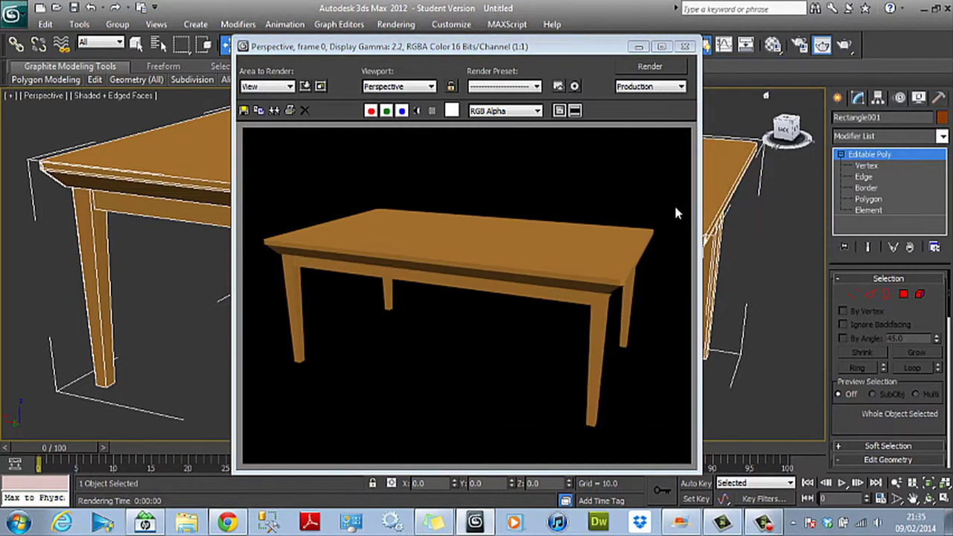
click(685, 46)
drag(780, 128, 547, 131)
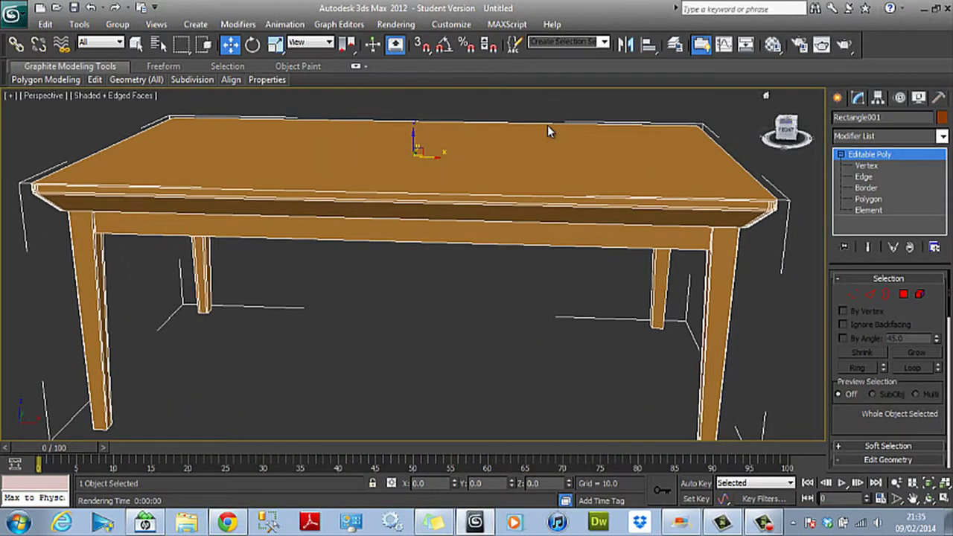